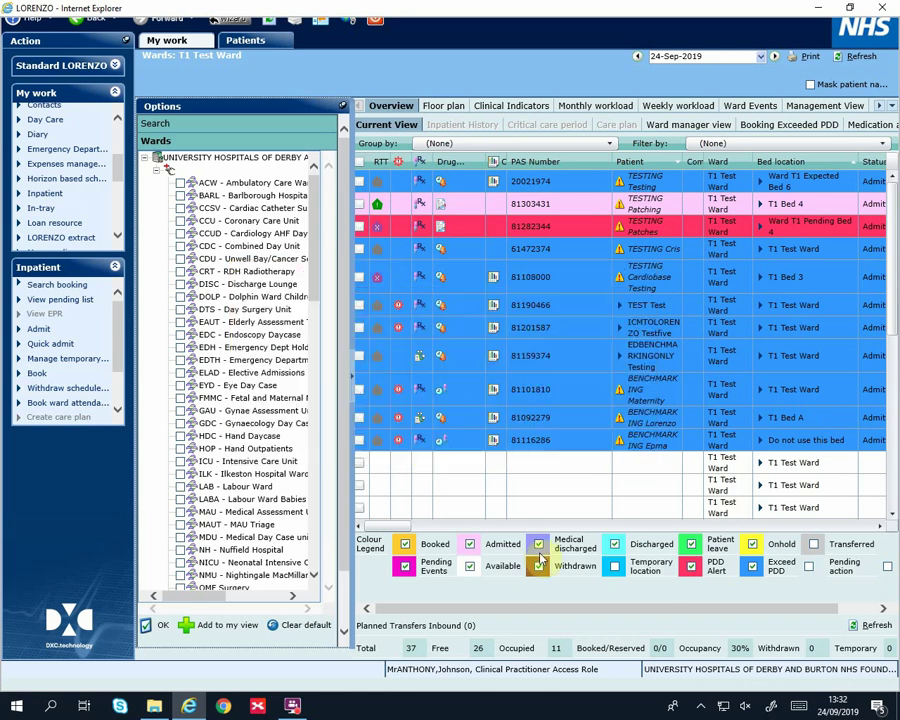
# Look through the ward options list, hide the options pane and narrow the drug administration column of the T1 Test Ward list
pyautogui.moveTo(314, 256); pyautogui.dragTo(330, 401)
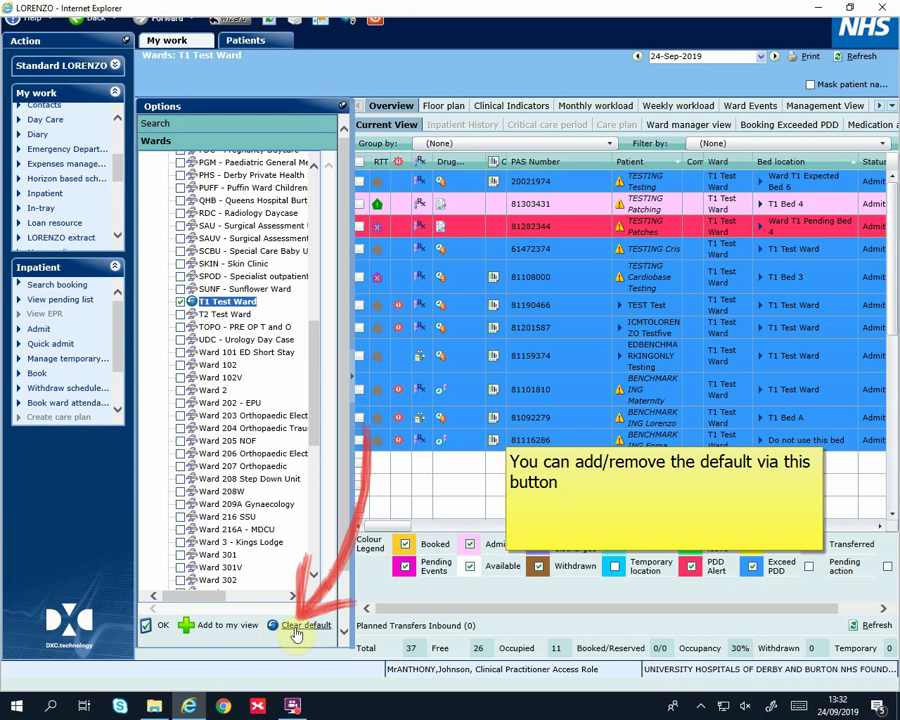
pyautogui.scroll(13, 320, 300)
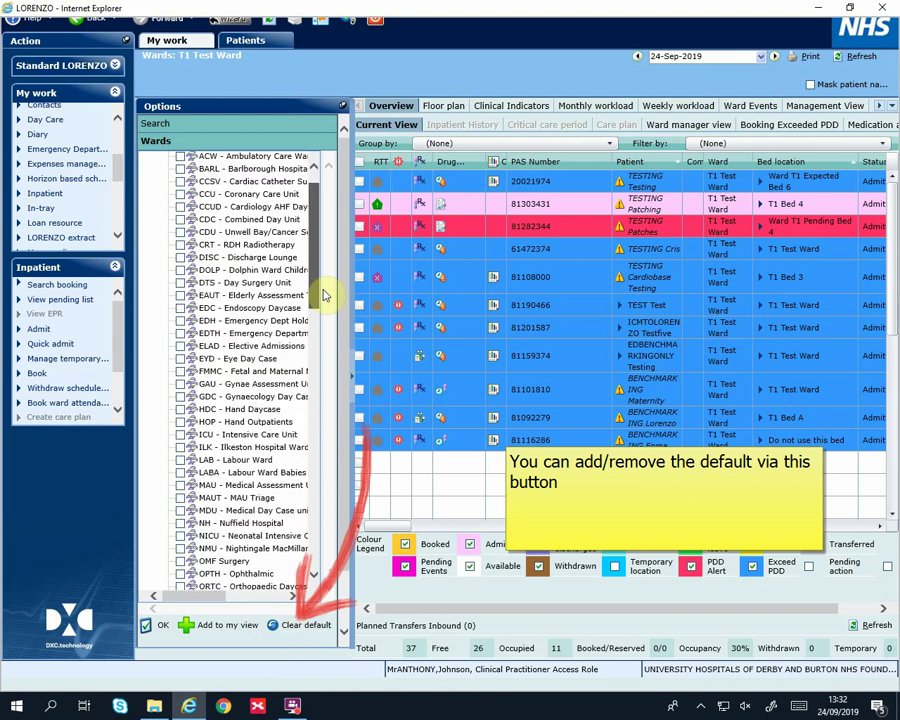
pyautogui.click(344, 106)
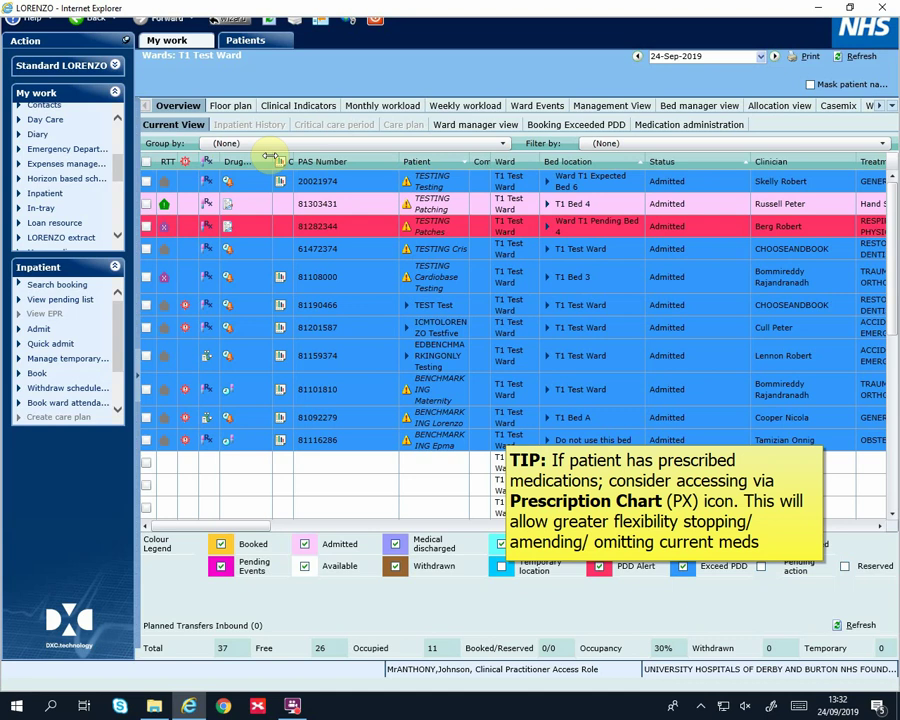
pyautogui.moveTo(270, 157); pyautogui.dragTo(217, 157)
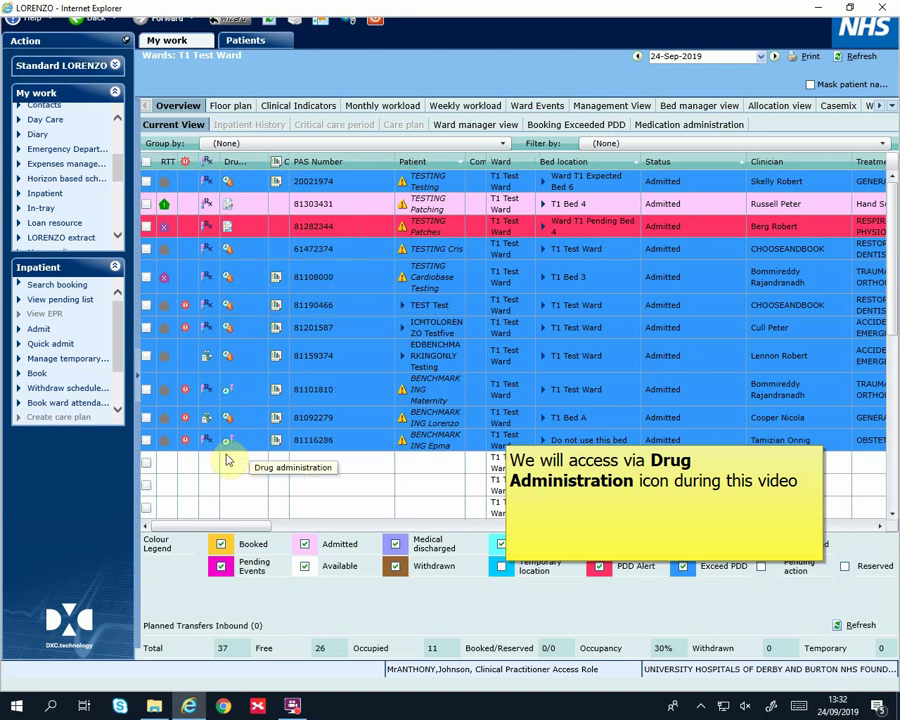
# Open the medication administration chart for the patient in T1 Bed 4 and review the prescribing considerations
pyautogui.click(229, 206)
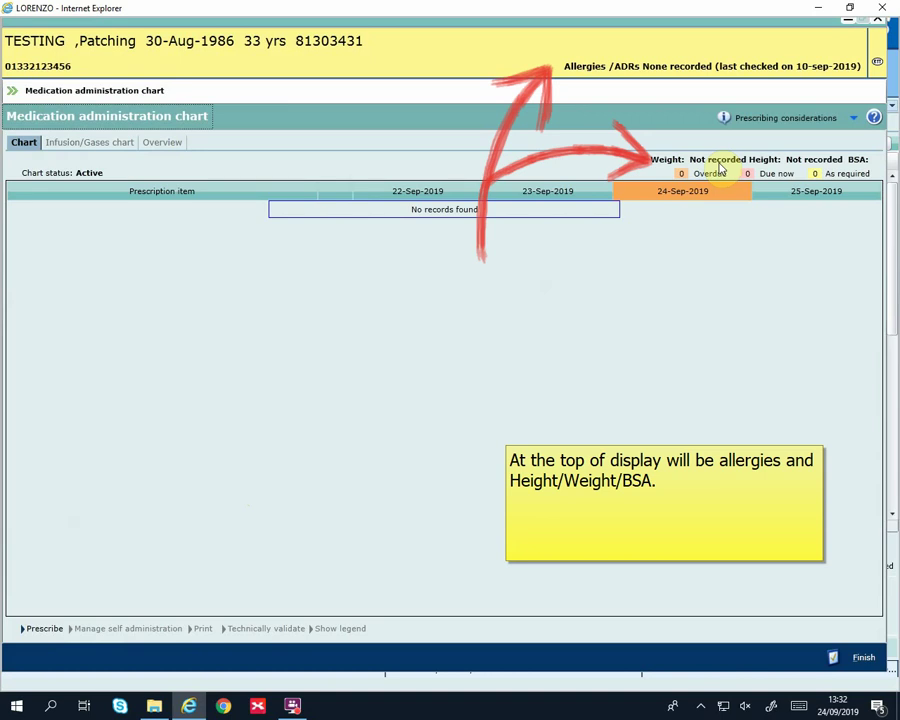
pyautogui.click(856, 121)
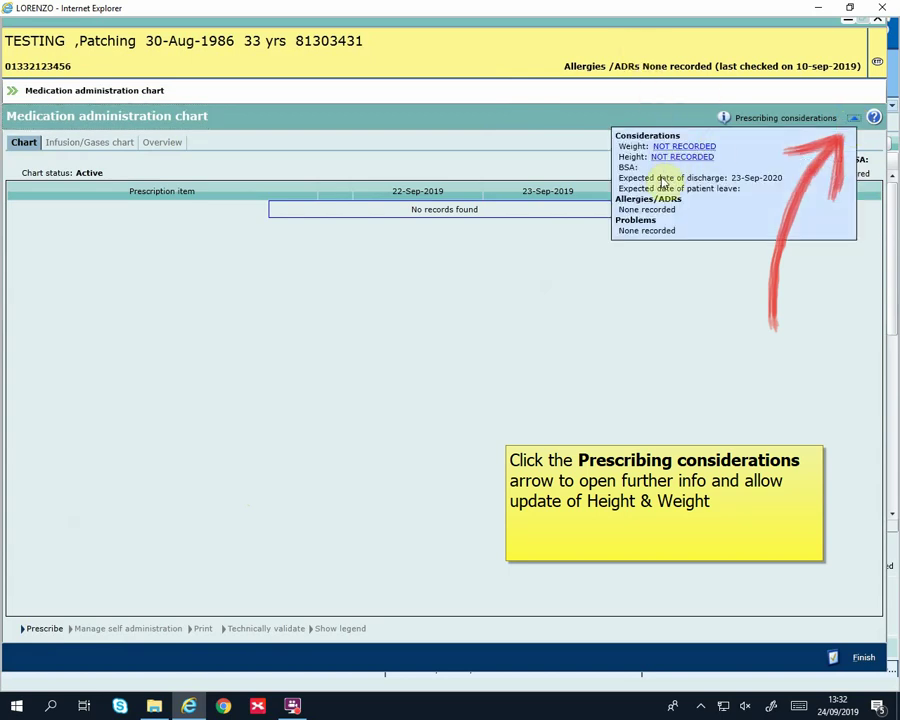
pyautogui.click(856, 121)
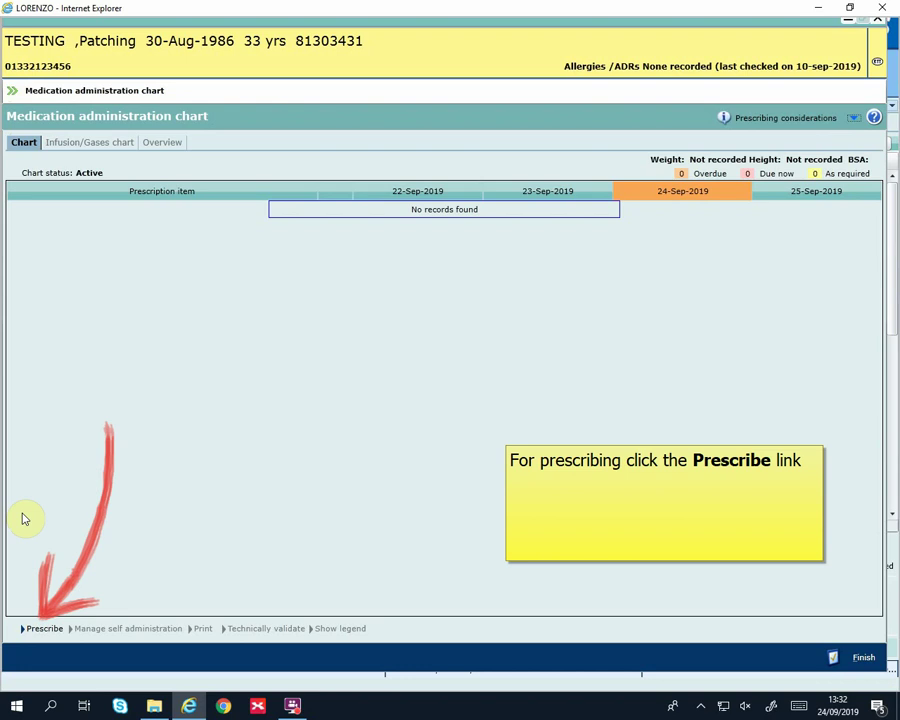
# Start prescribing, recording the allergy check as confirmed no known allergies/ADRs and the medication clerking as could not clerk at this time
pyautogui.click(50, 627)
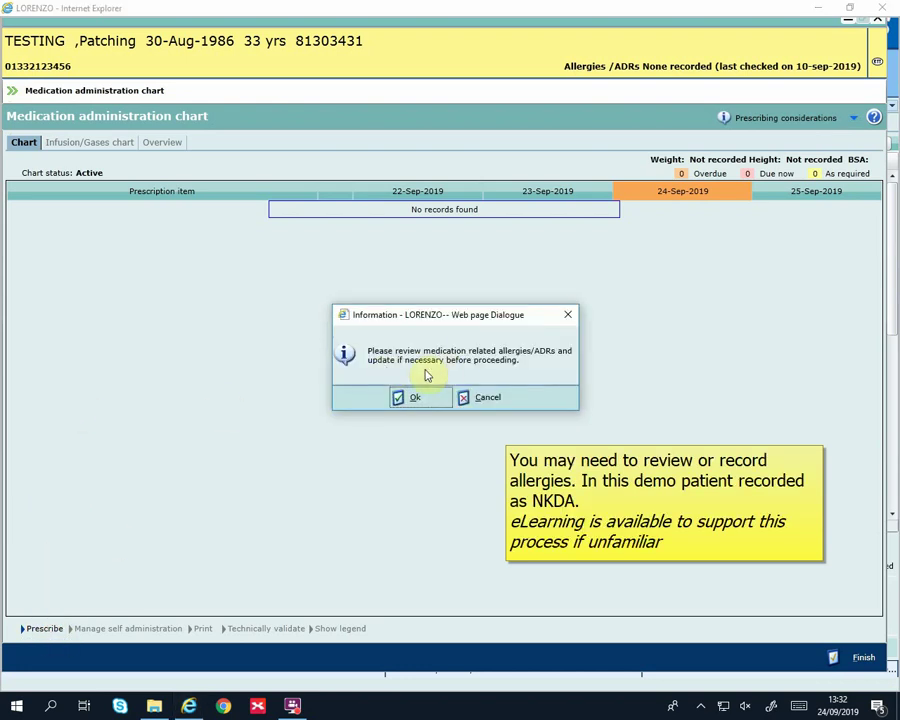
pyautogui.click(402, 396)
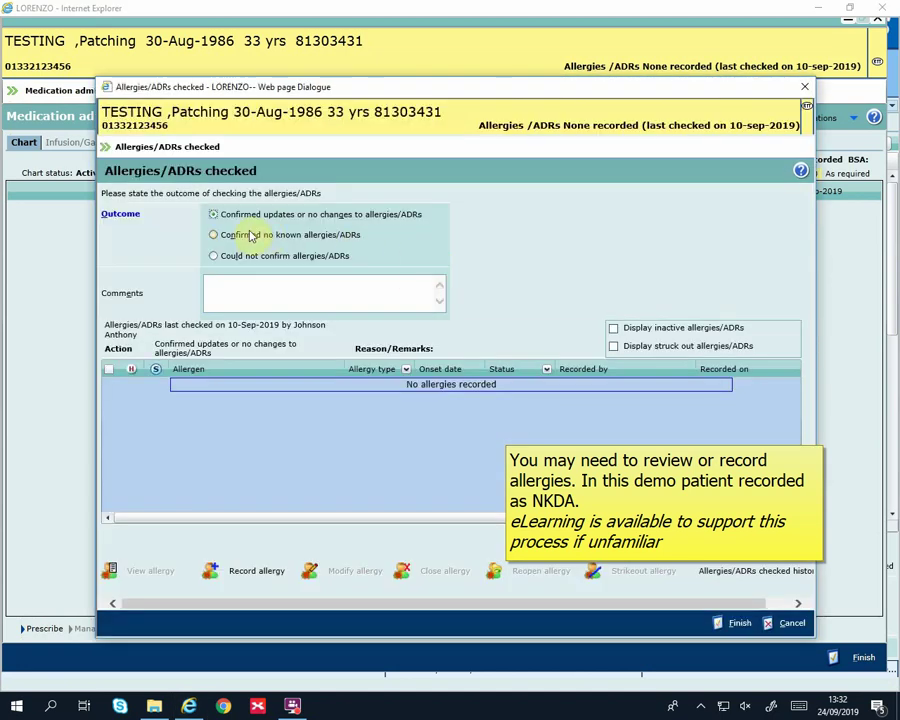
pyautogui.click(252, 234)
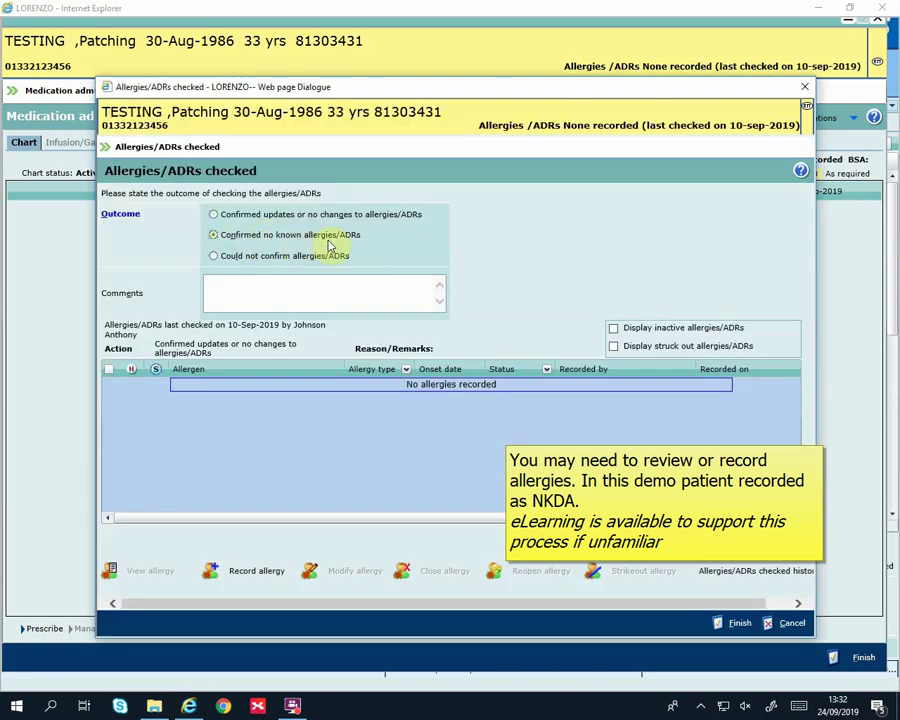
pyautogui.click(722, 622)
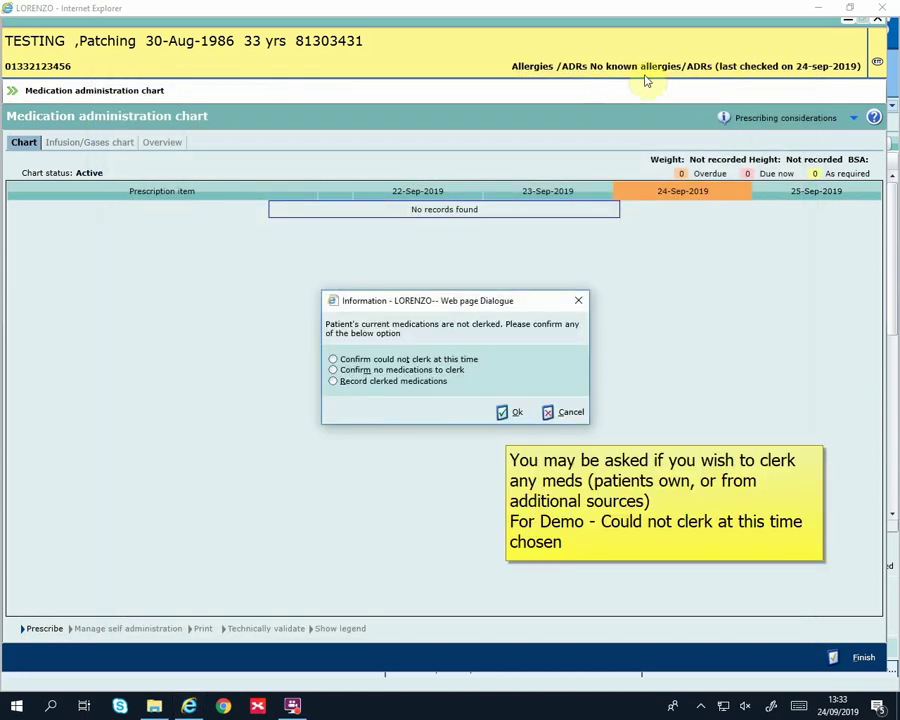
pyautogui.click(436, 358)
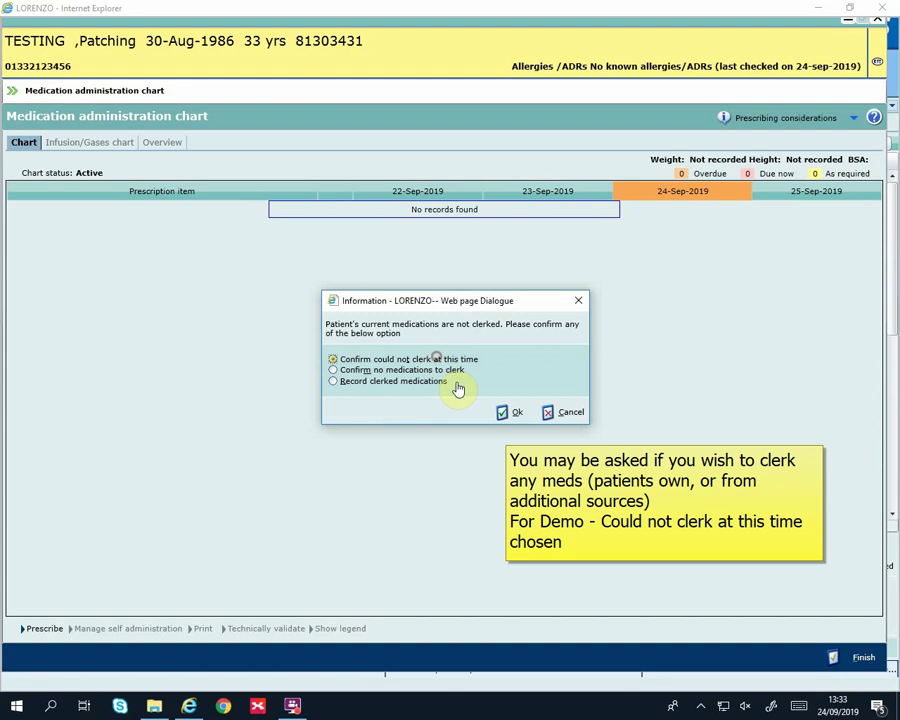
pyautogui.click(511, 413)
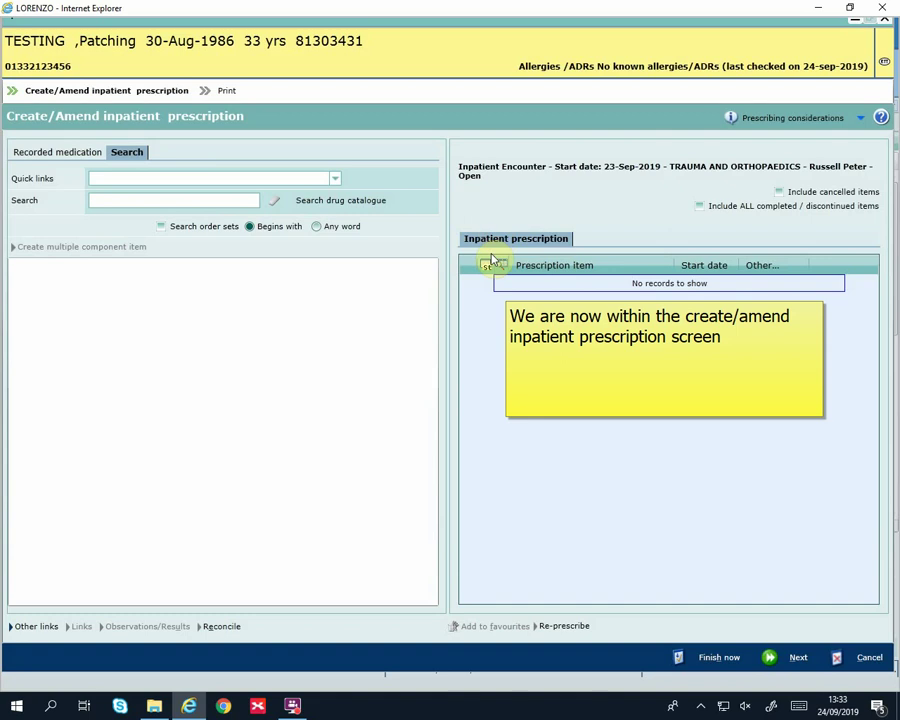
# Browse the order sets in the Obstetrics (Anaes) folder of the Anaesthetics quick link
pyautogui.click(336, 180)
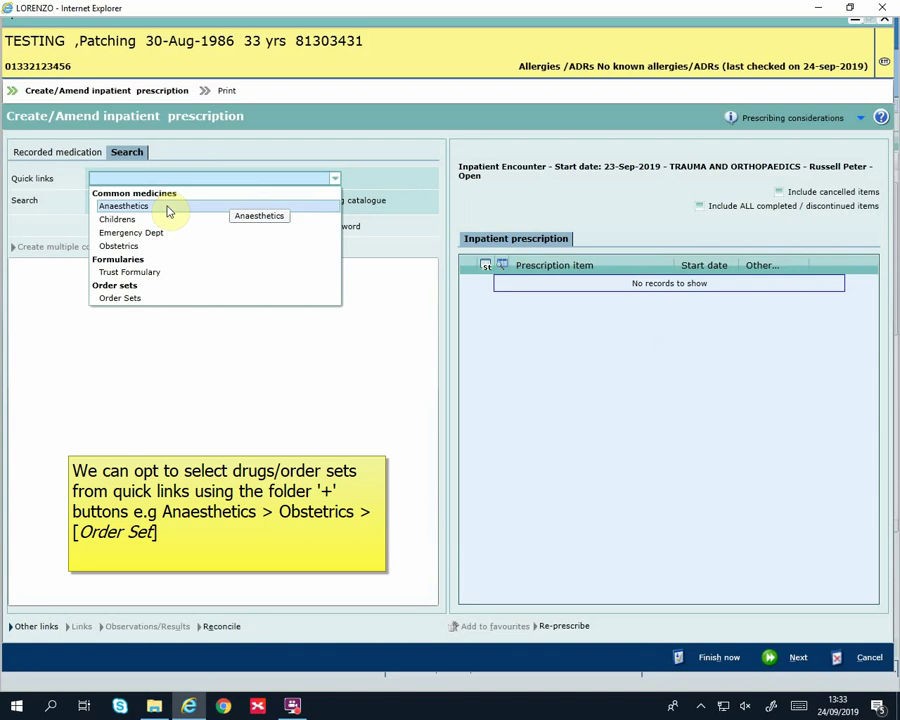
pyautogui.click(157, 206)
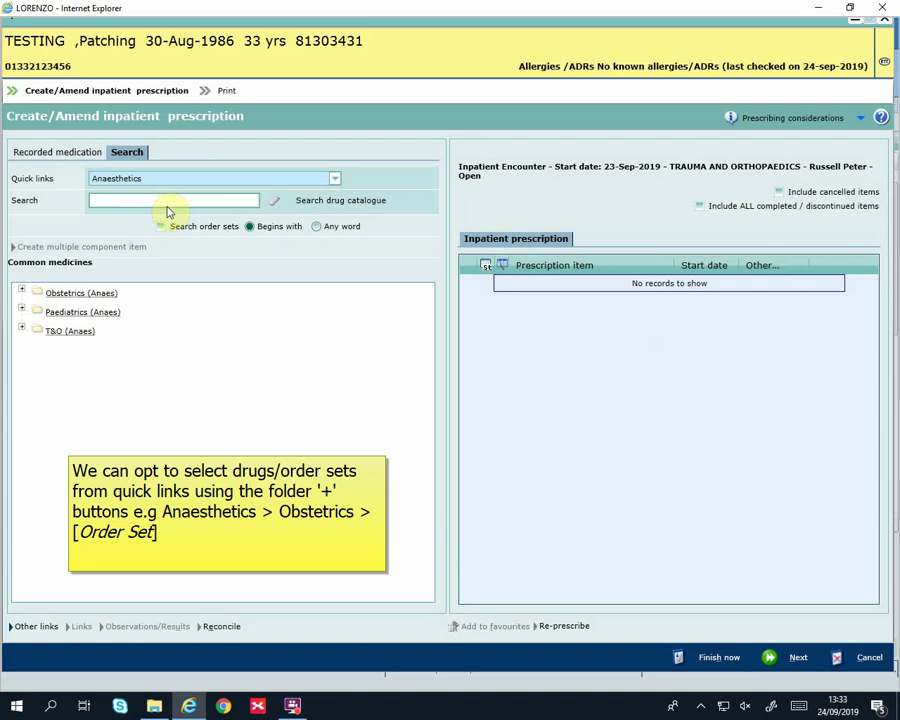
pyautogui.click(22, 290)
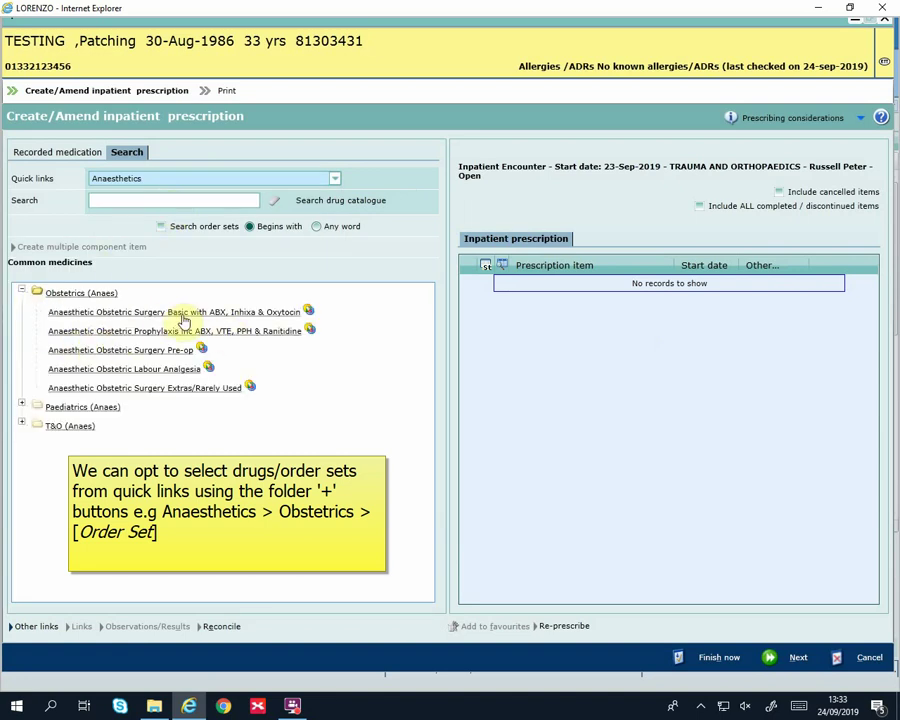
pyautogui.click(19, 293)
pyautogui.click(19, 293)
# Search only order sets for "anaes" and open Anaesthetic Obstetric Surgery Basic with ABX, Inhixa & Oxytocin
pyautogui.click(114, 197)
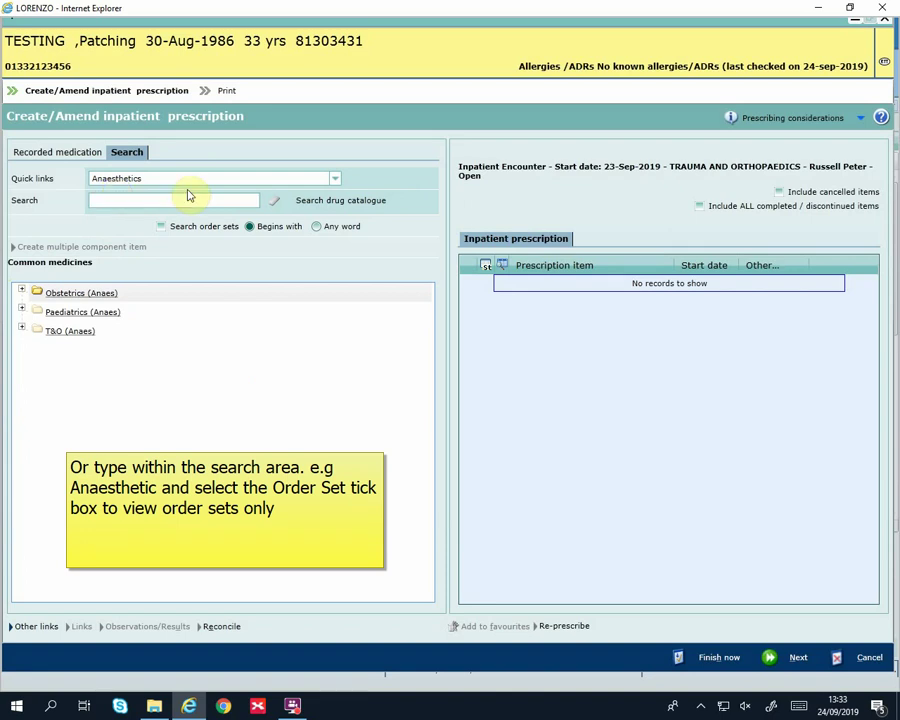
pyautogui.write('anaes')
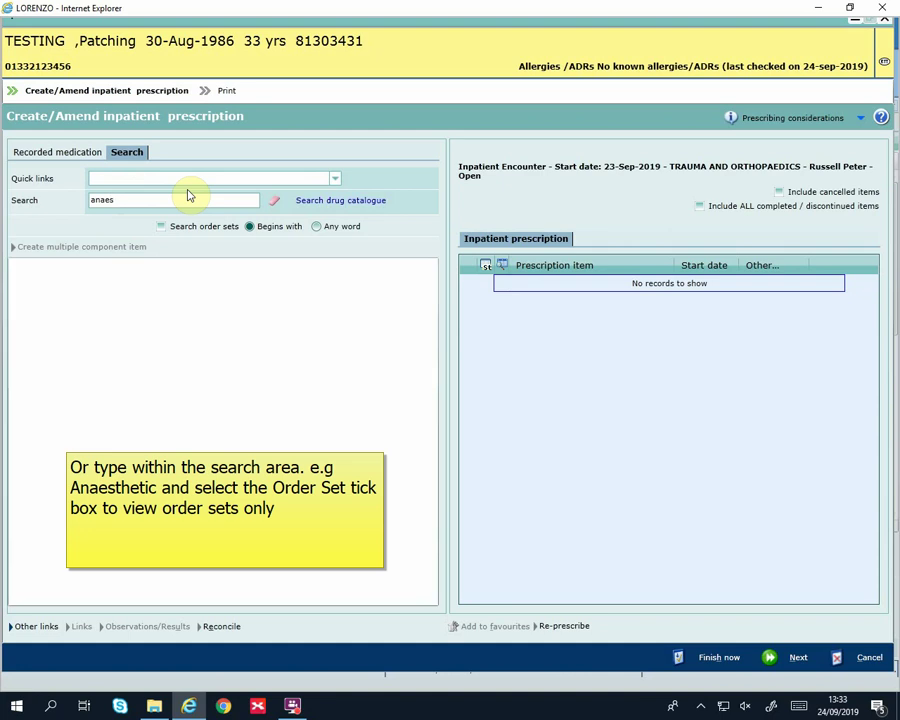
pyautogui.click(161, 226)
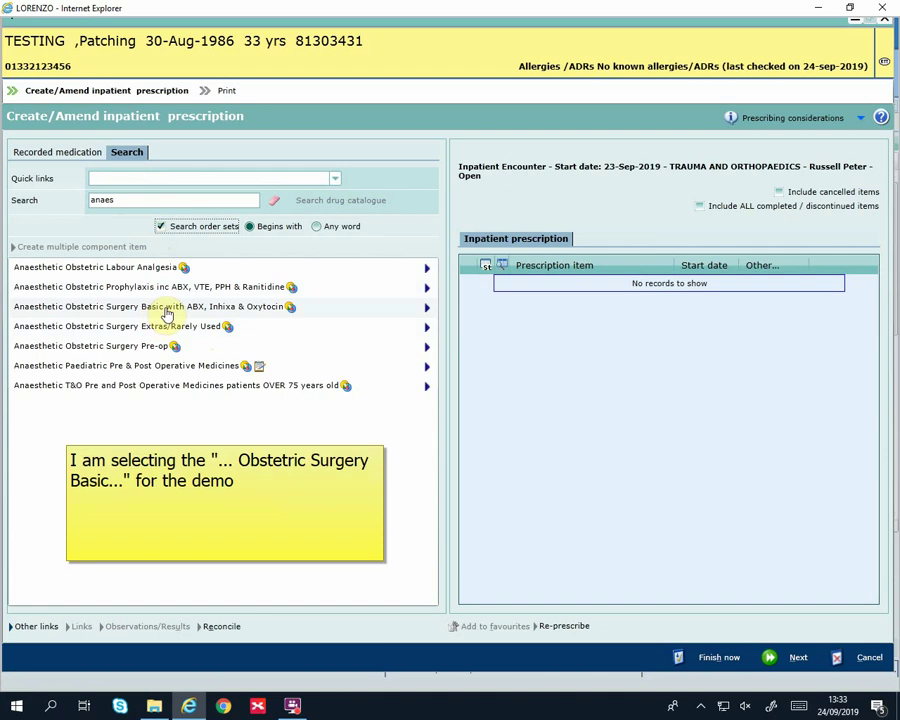
pyautogui.click(167, 309)
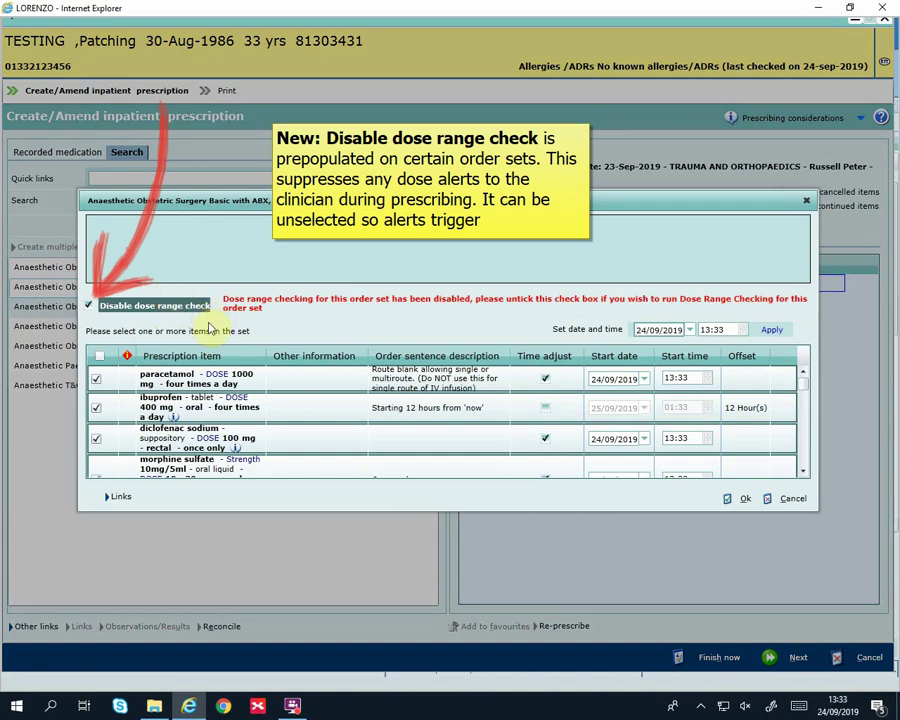
# Toggle the Disable dose range check option off and back on, and examine the preselected and optional items throughout the order set
pyautogui.click(89, 308)
pyautogui.click(89, 306)
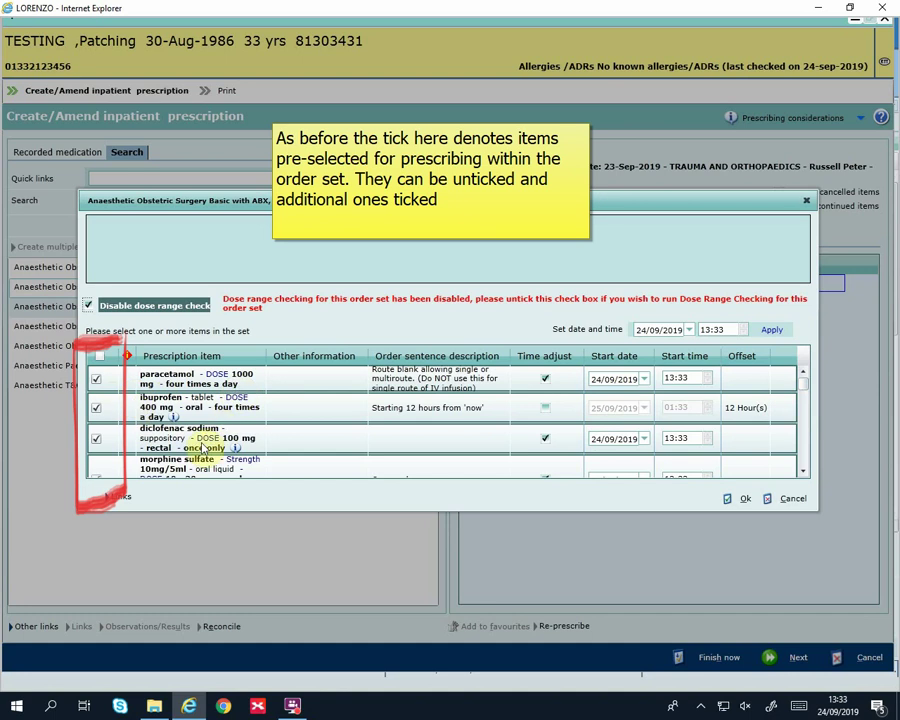
pyautogui.scroll(-4, 205, 445)
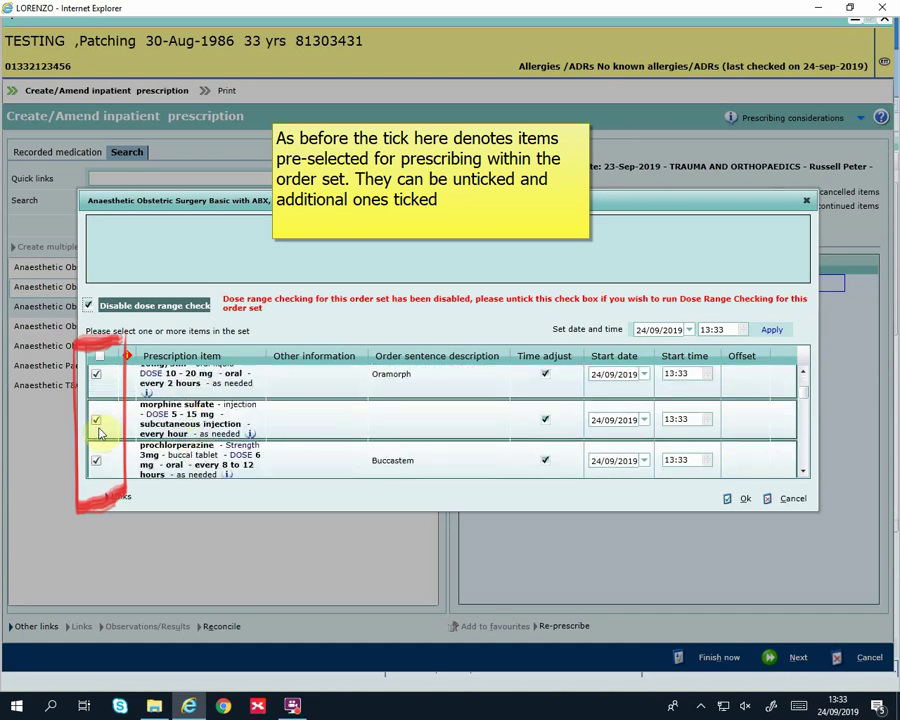
pyautogui.scroll(-3, 100, 425)
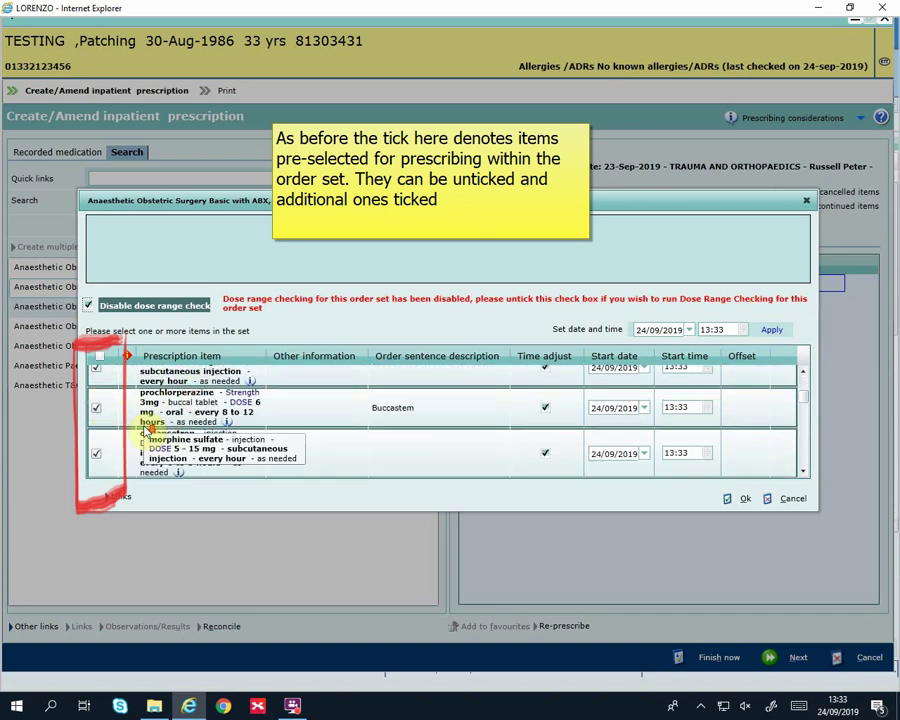
pyautogui.scroll(-1, 145, 432)
pyautogui.scroll(-4, 145, 432)
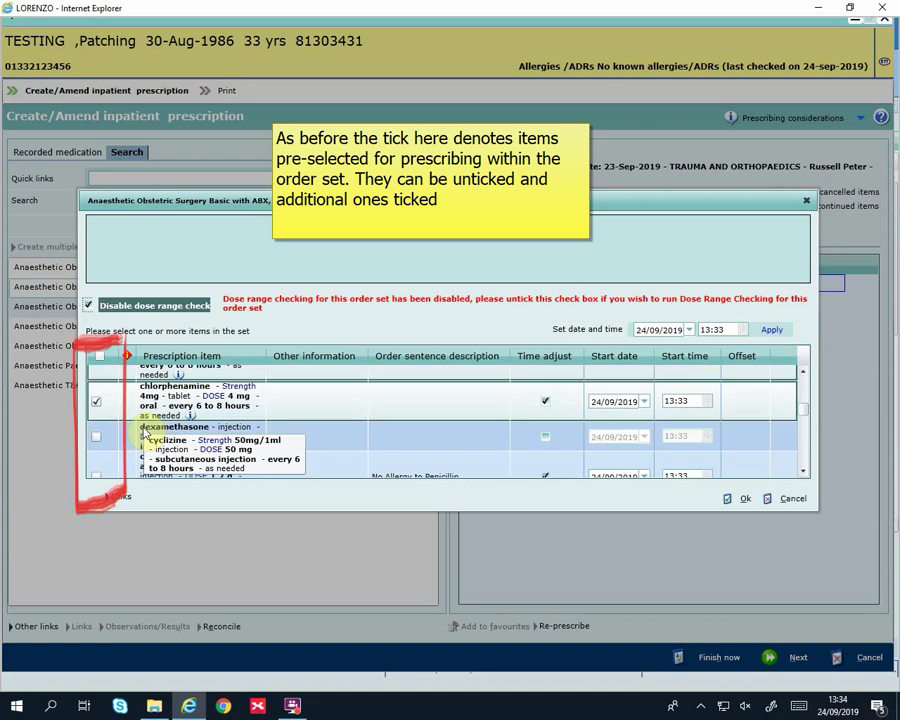
pyautogui.scroll(1, 160, 440)
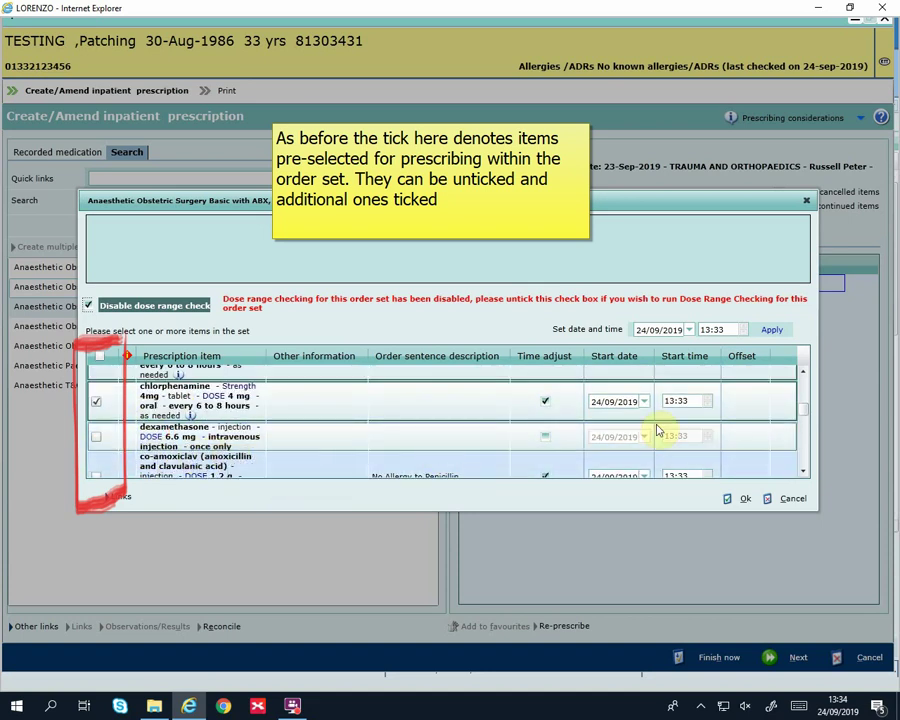
pyautogui.click(803, 471)
pyautogui.click(803, 471)
pyautogui.click(803, 471)
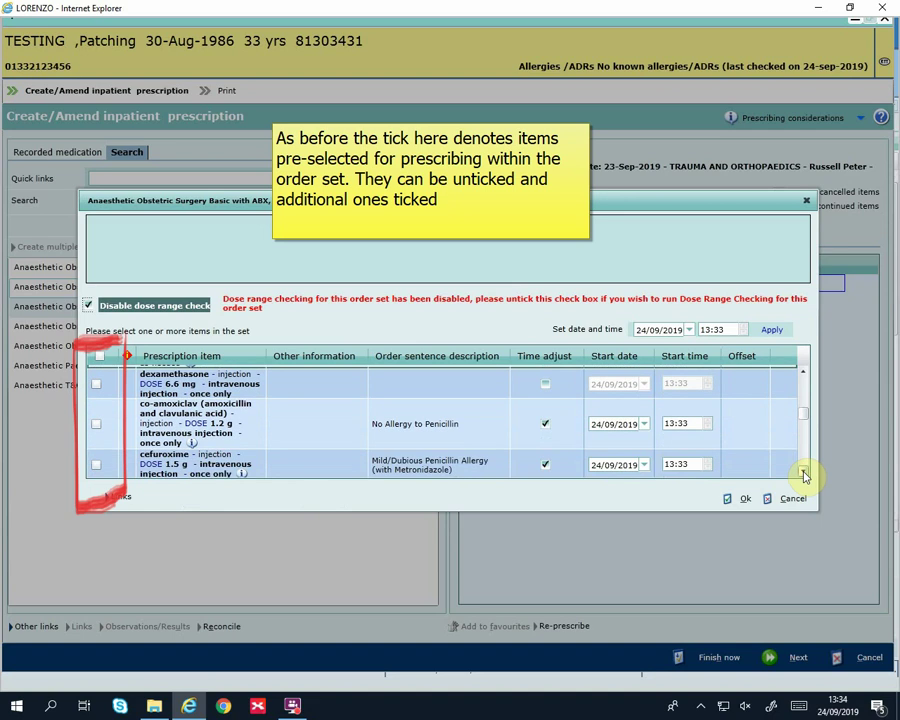
pyautogui.click(803, 471)
pyautogui.click(803, 471)
pyautogui.click(803, 471)
pyautogui.click(803, 471)
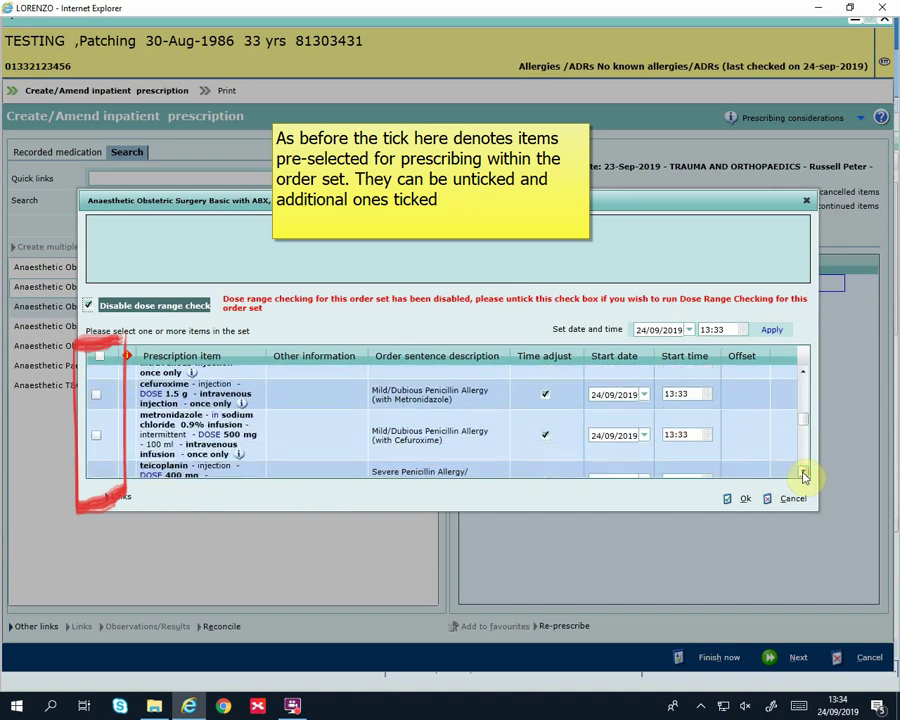
pyautogui.click(803, 473)
pyautogui.click(803, 473)
pyautogui.click(803, 473)
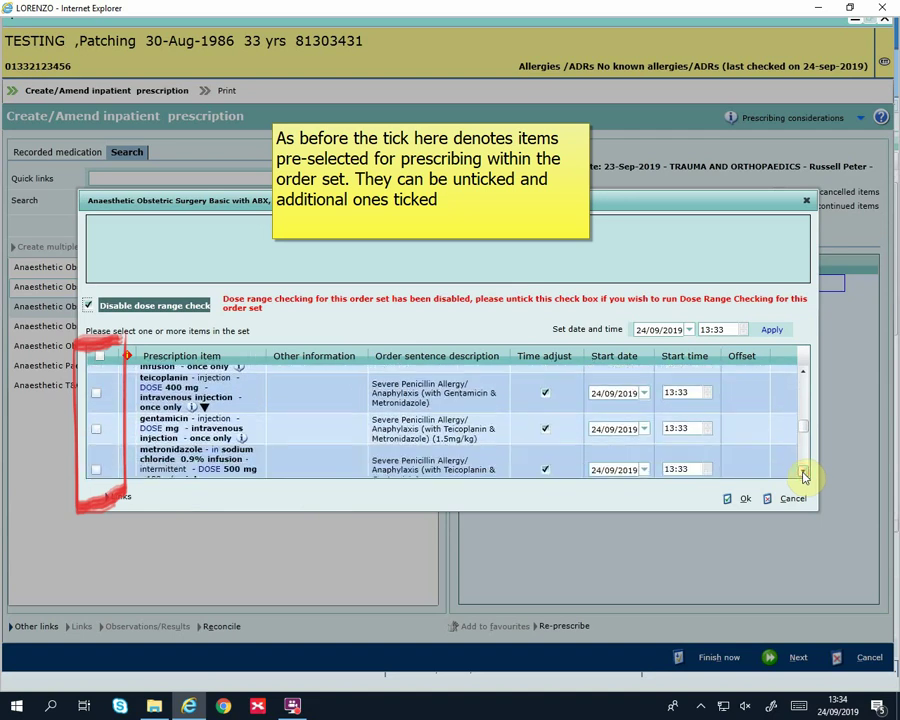
pyautogui.click(803, 473)
pyautogui.click(803, 473)
pyautogui.click(803, 473)
pyautogui.click(803, 473)
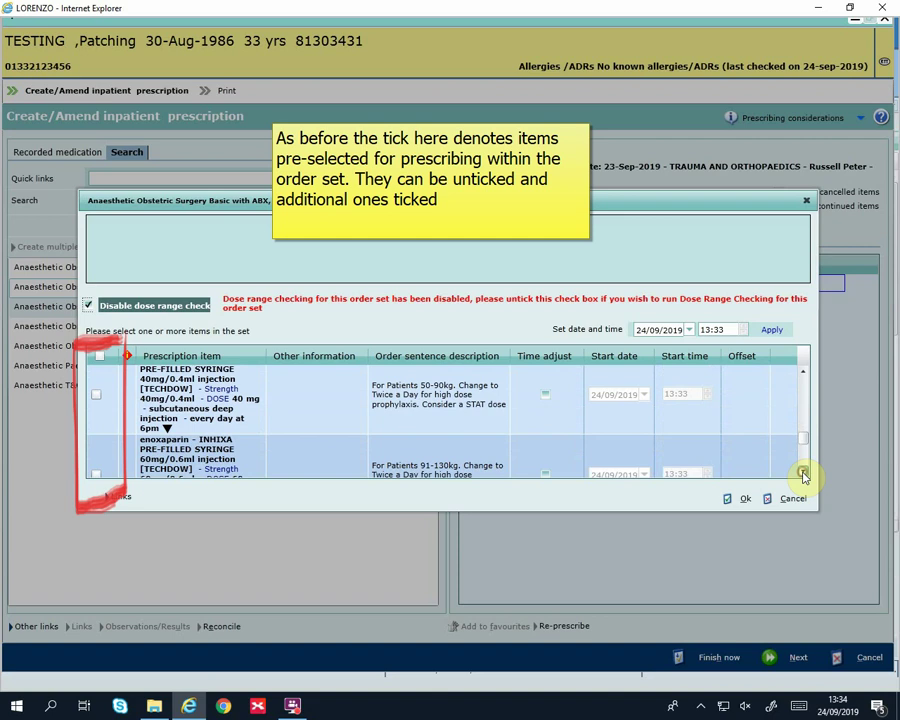
pyautogui.click(803, 473)
pyautogui.click(803, 473)
pyautogui.click(803, 473)
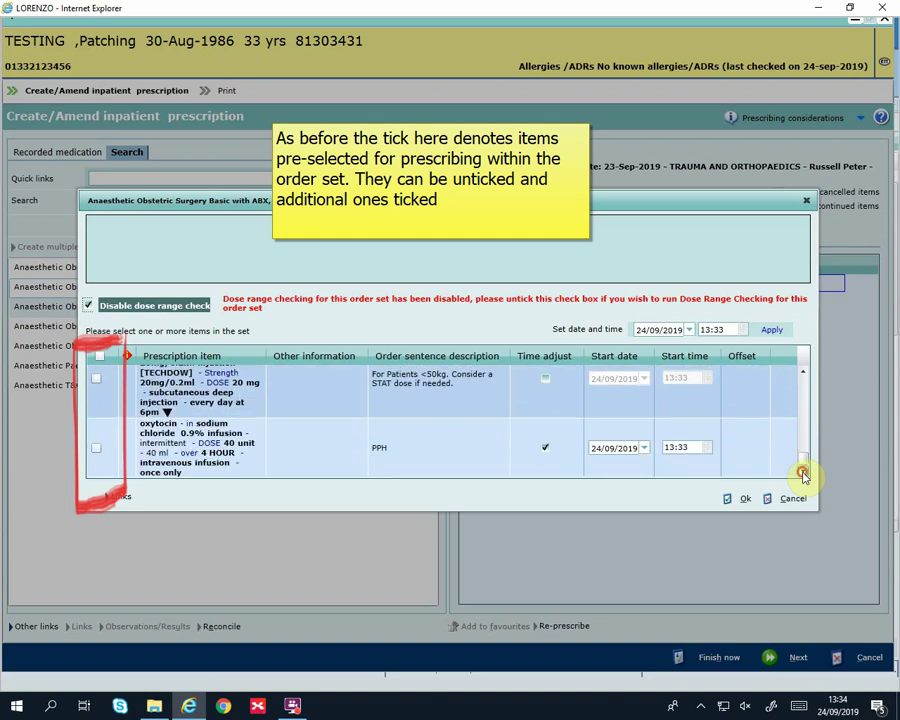
pyautogui.moveTo(806, 459); pyautogui.dragTo(806, 366)
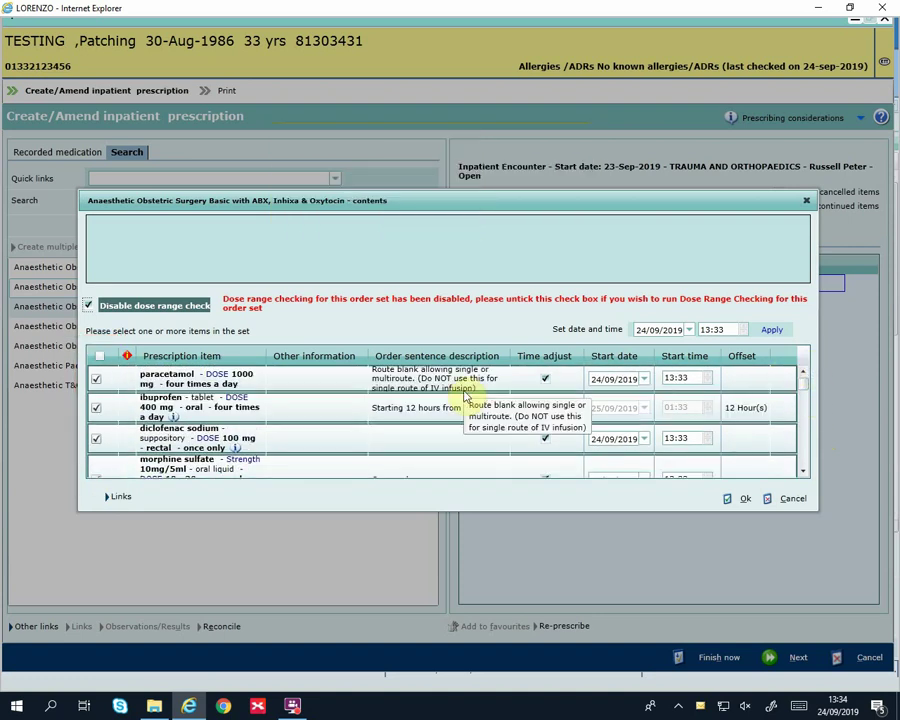
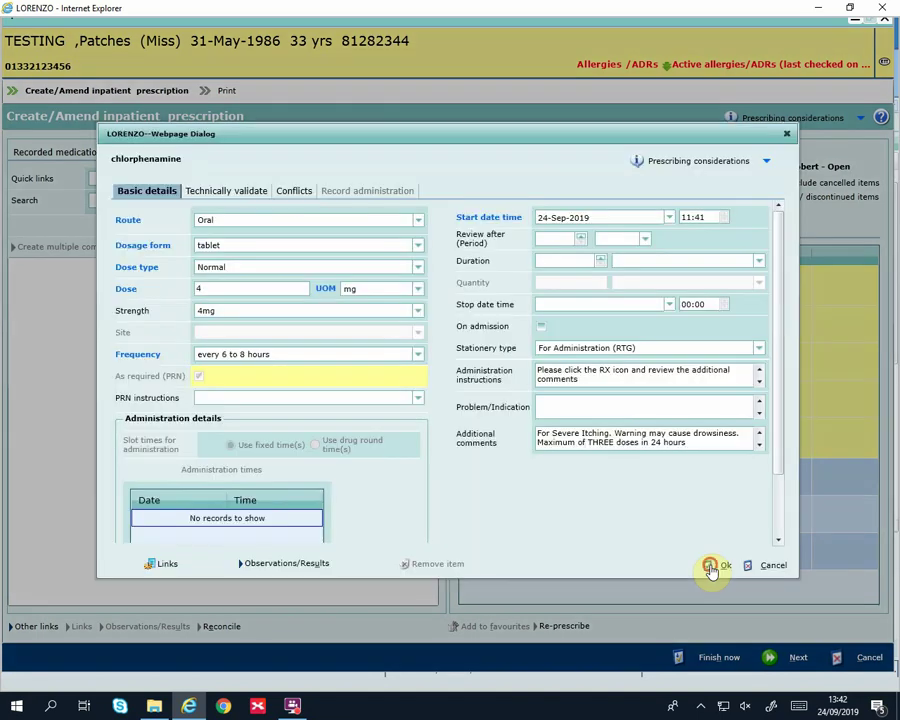
# Accept the chlorphenamine prescription details and choose to record administration of the co-amoxiclav prescription
pyautogui.click(711, 568)
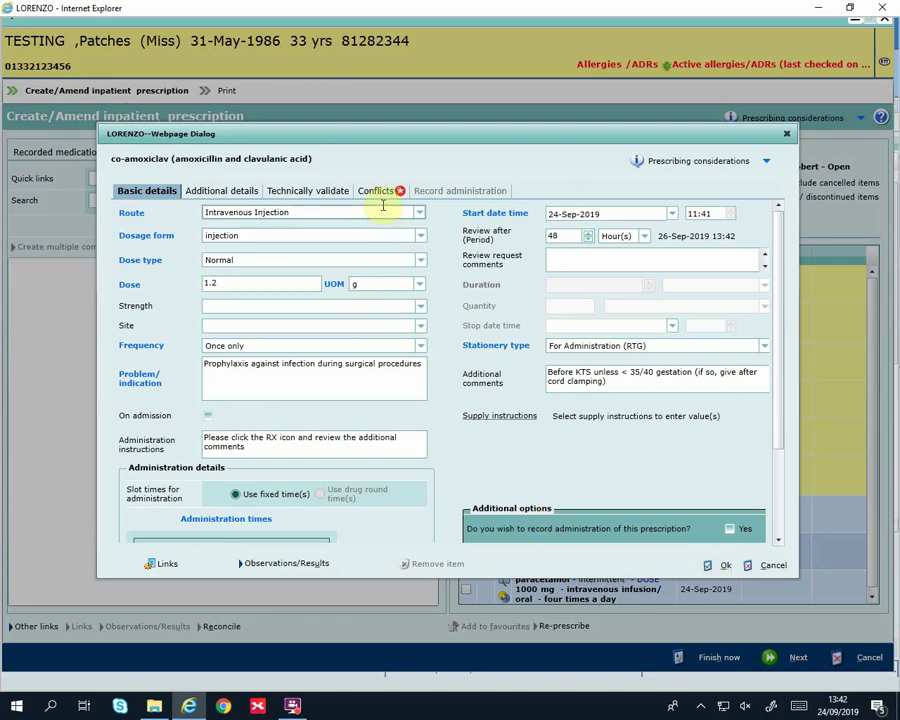
pyautogui.click(730, 529)
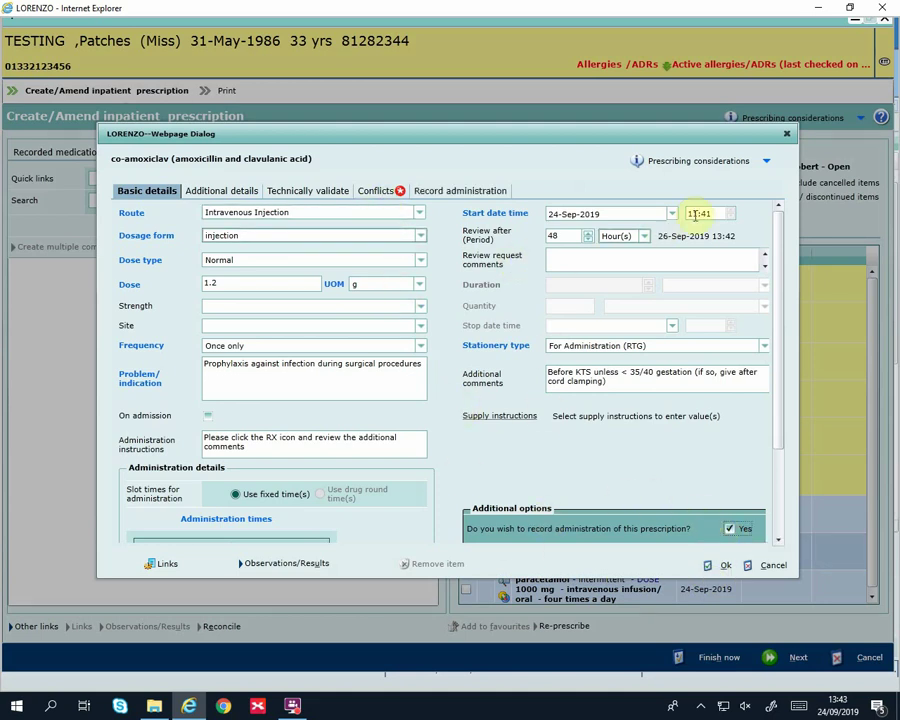
# Acknowledge the penicillin allergy conflict on the co-amoxiclav prescription with the reason Clinically appropriate
pyautogui.click(374, 192)
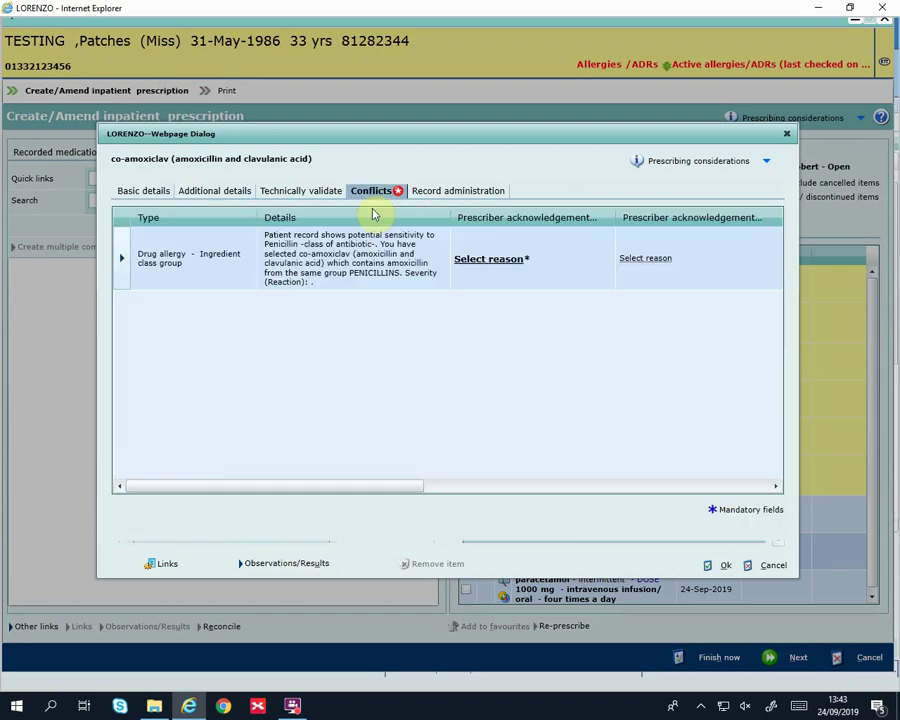
pyautogui.click(512, 260)
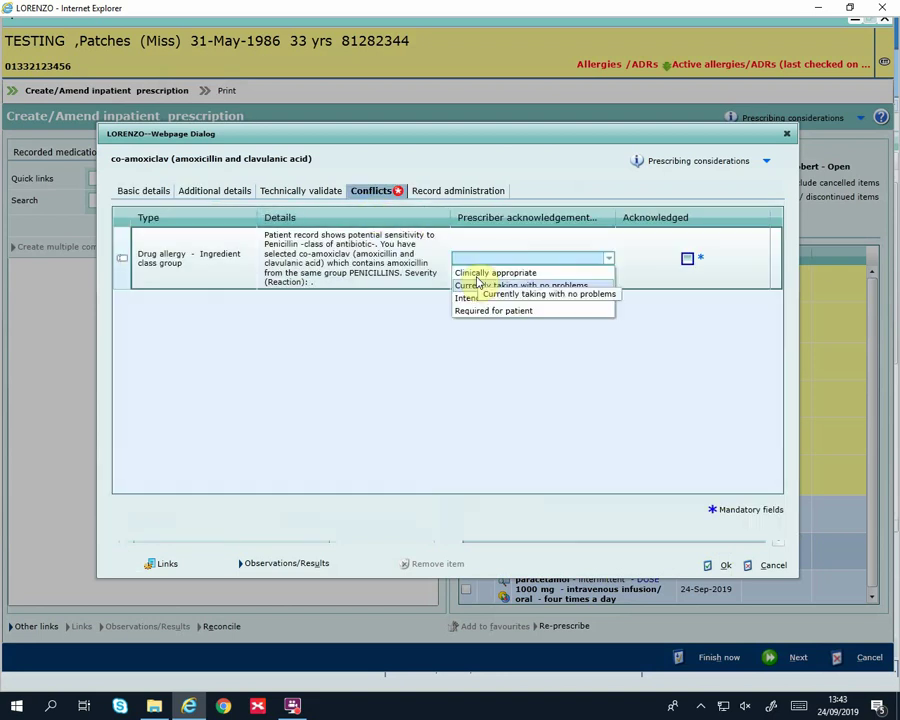
pyautogui.click(478, 273)
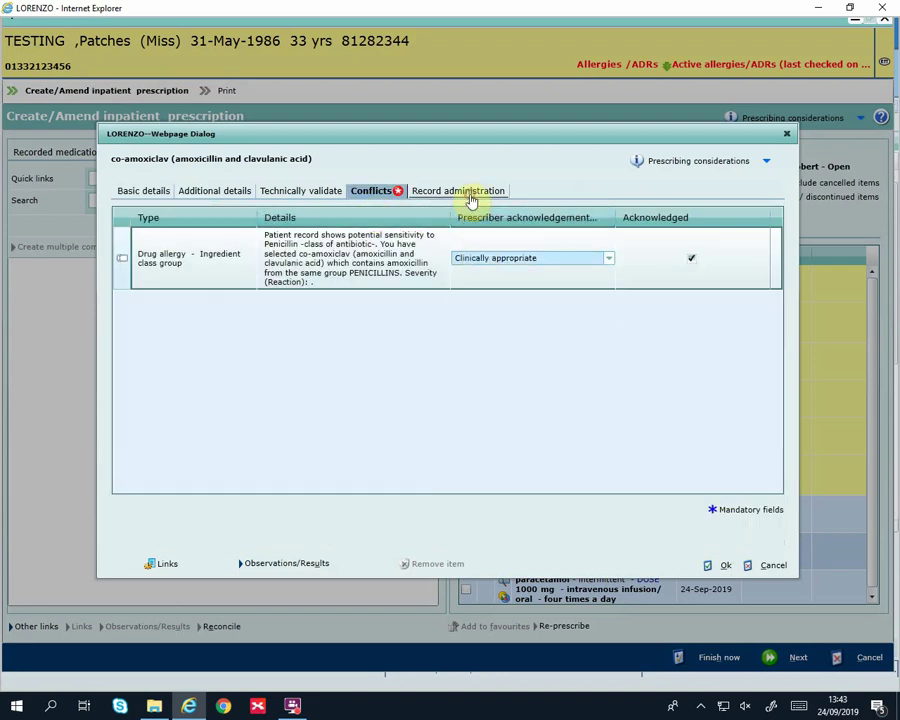
# Record co-amoxiclav administration at 12:41, witnessed by Anaesthetists Second Signature with the witness password, and accept the prescription
pyautogui.click(470, 195)
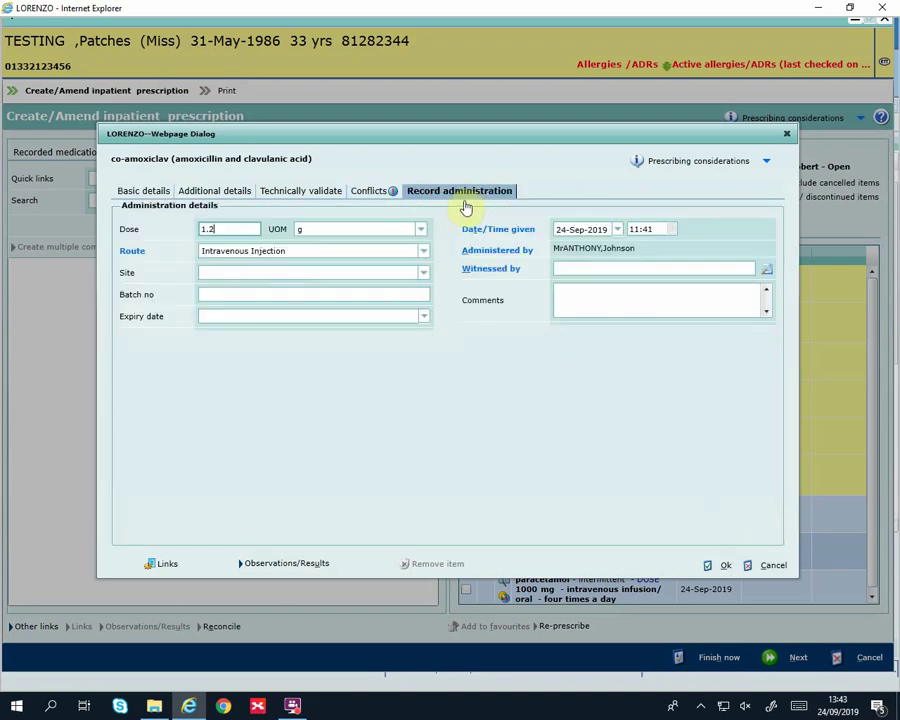
pyautogui.click(575, 268)
pyautogui.click(612, 328)
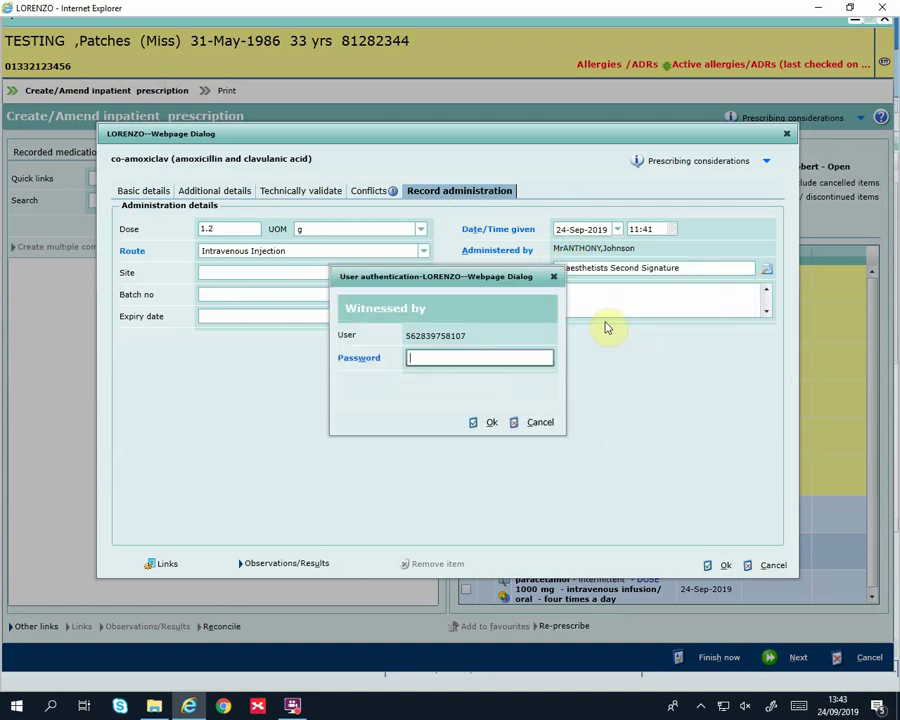
pyautogui.write('***')
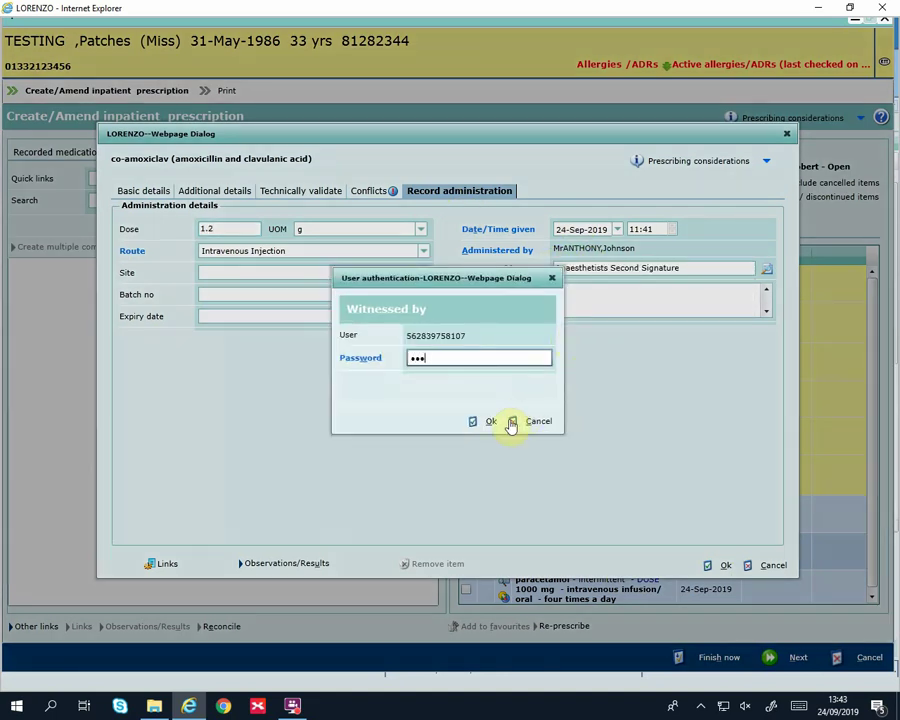
pyautogui.click(490, 420)
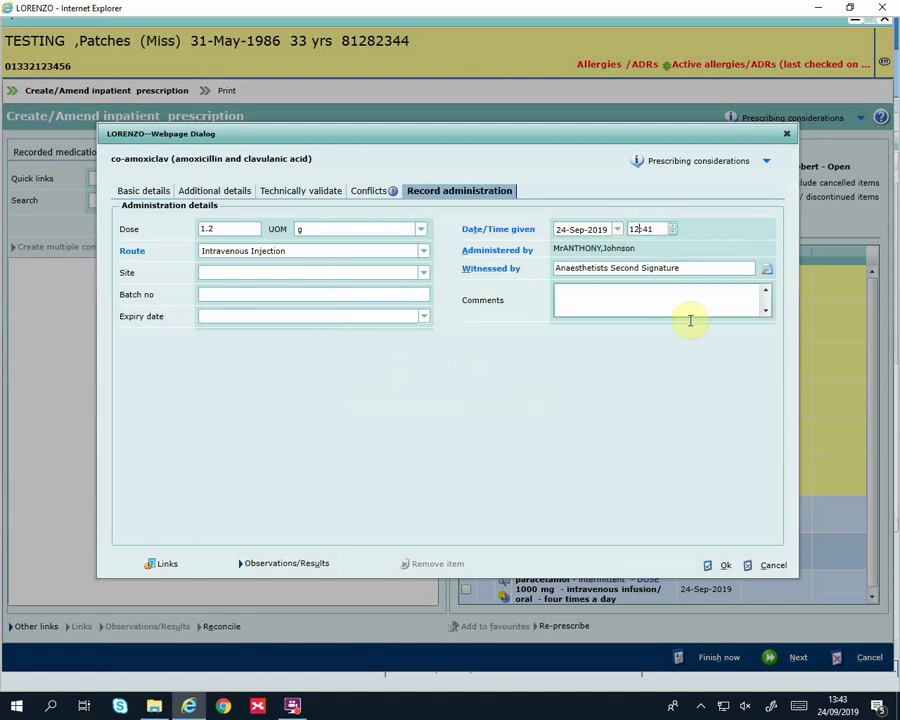
pyautogui.click(718, 565)
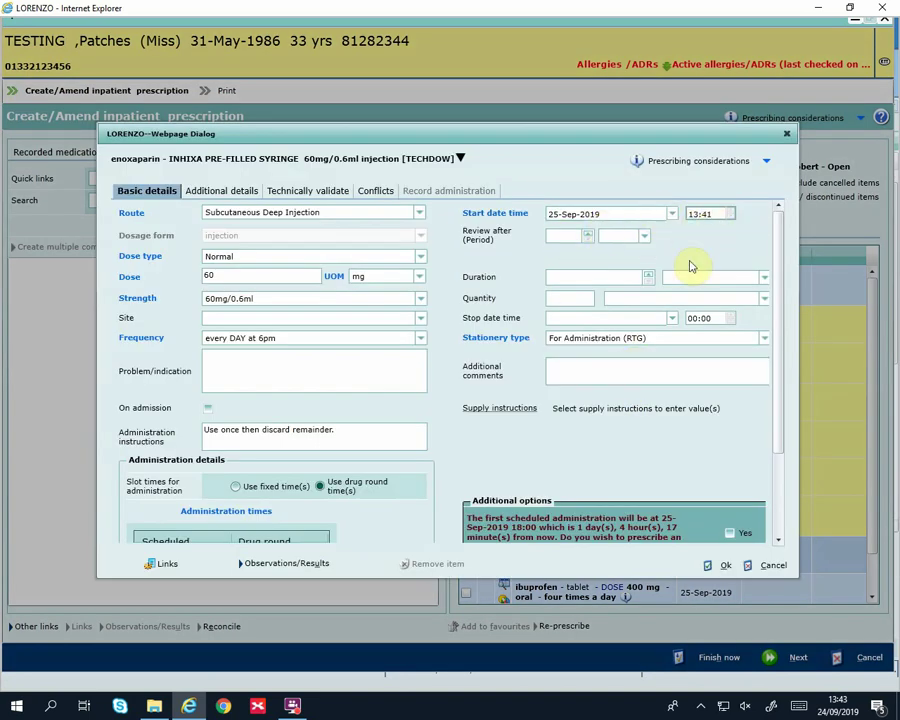
# Add a STAT dose to the enoxaparin prescription, starting 24-Sep-2019 at 20:30, and accept it
pyautogui.click(727, 534)
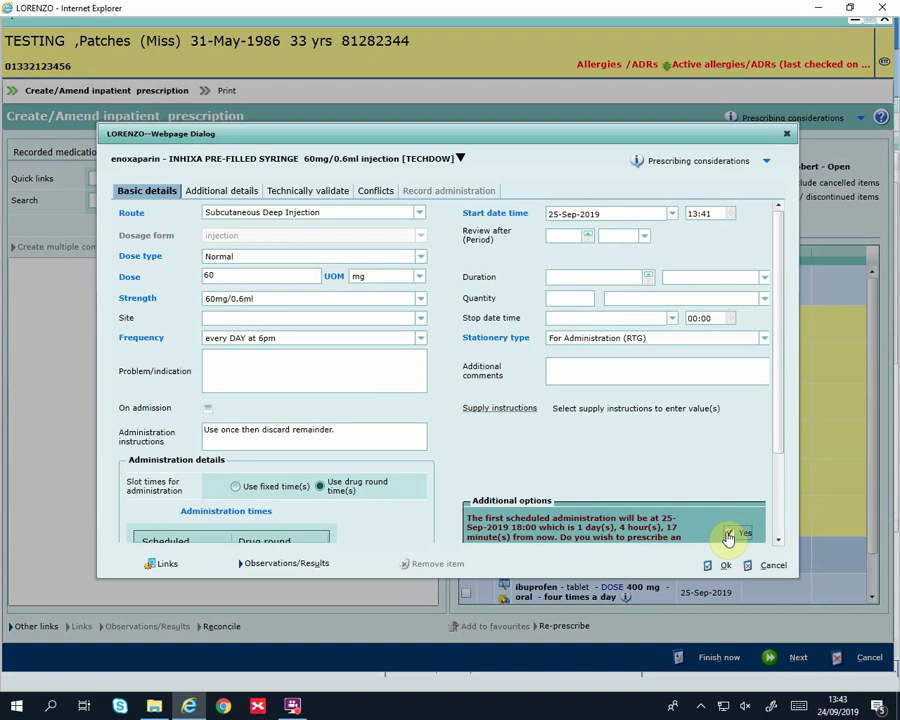
pyautogui.scroll(-2, 640, 505)
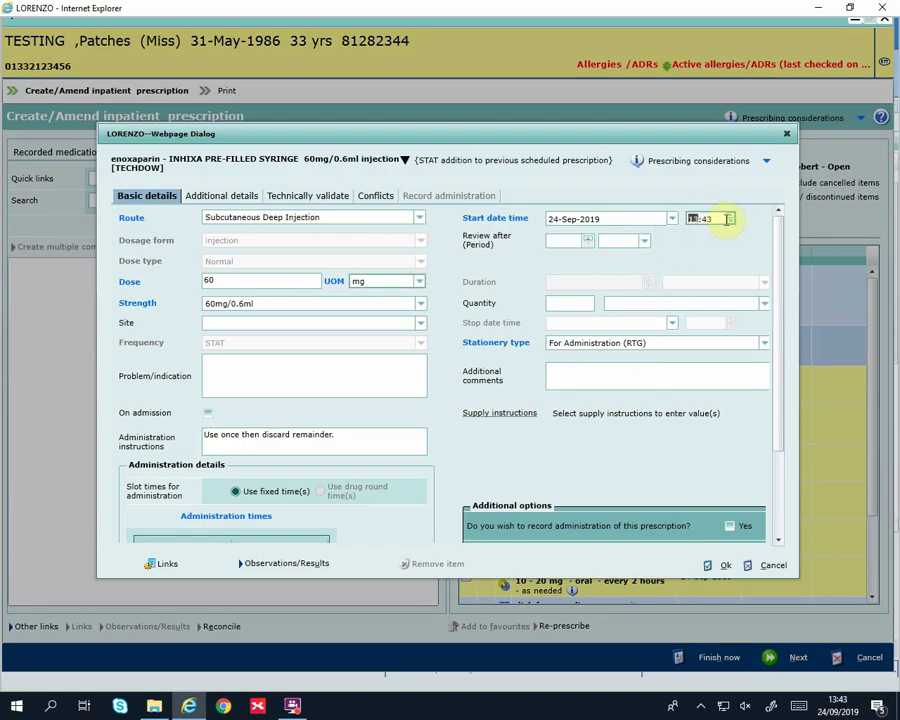
pyautogui.write('20:30')
pyautogui.click(590, 452)
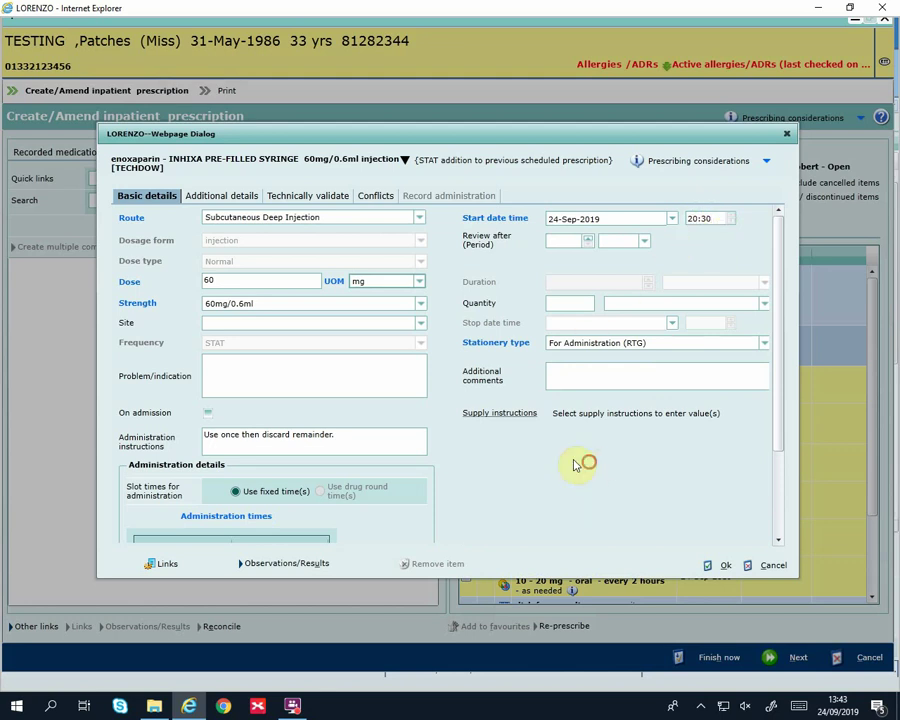
pyautogui.click(711, 568)
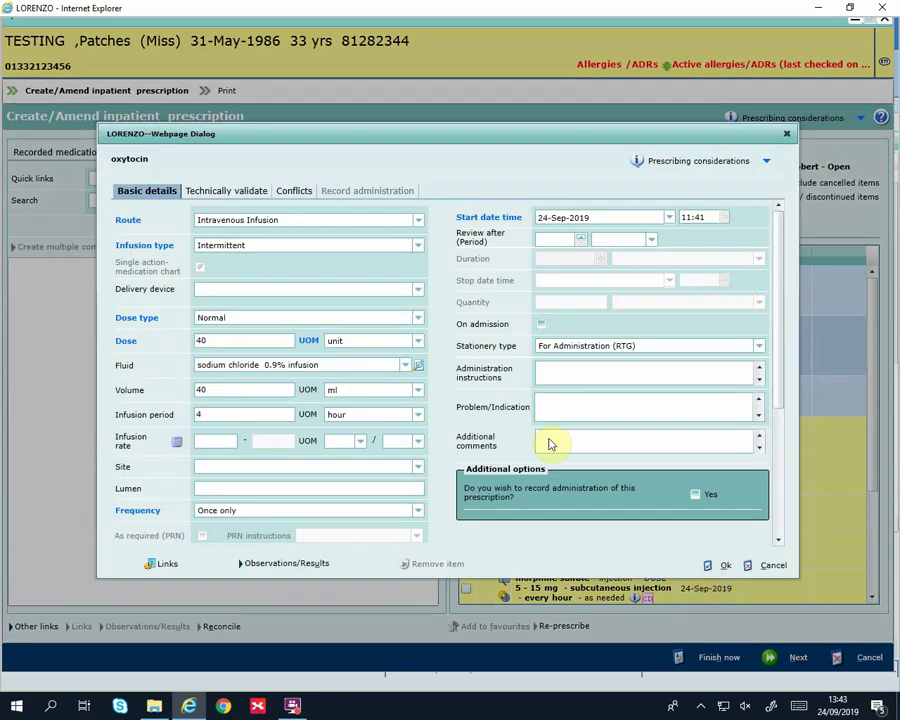
# Record oxytocin administration at 13:00, witnessed by Anaesthetists Second Signature with the witness password, and accept the prescription
pyautogui.click(693, 493)
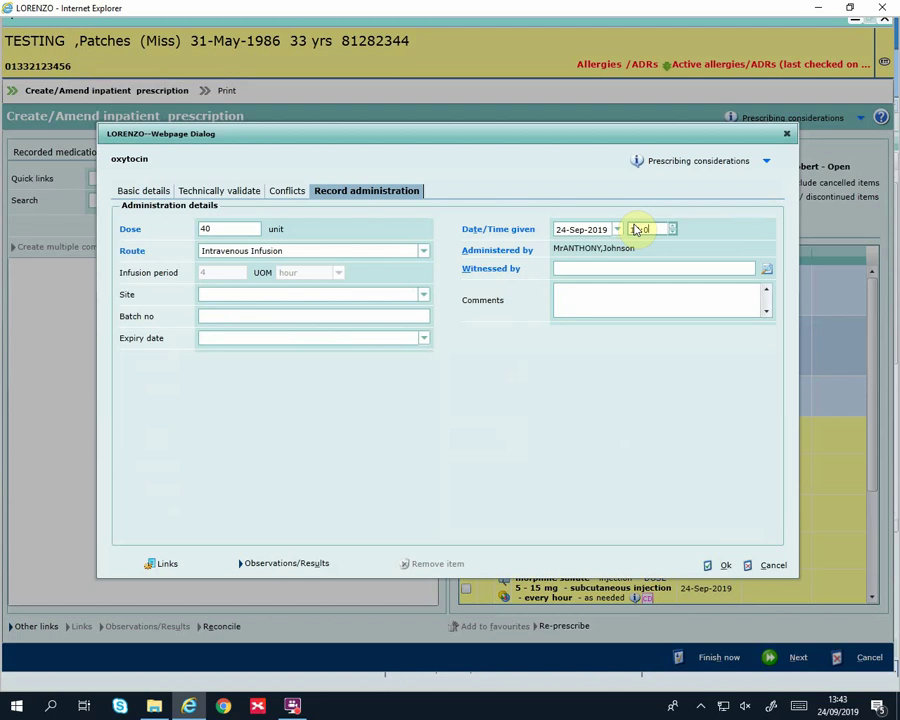
pyautogui.click(612, 265)
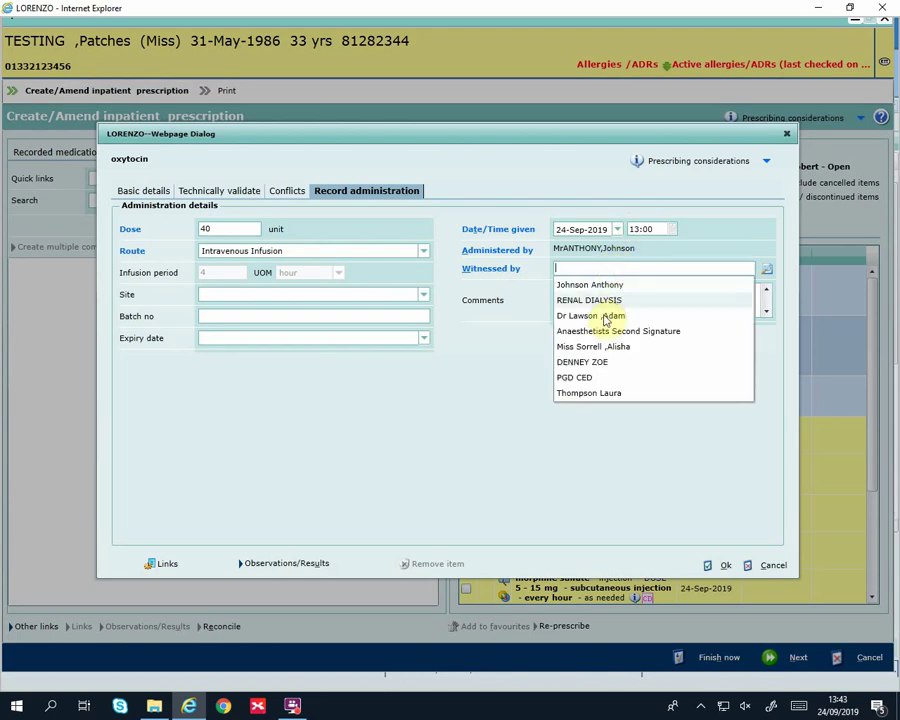
pyautogui.click(620, 332)
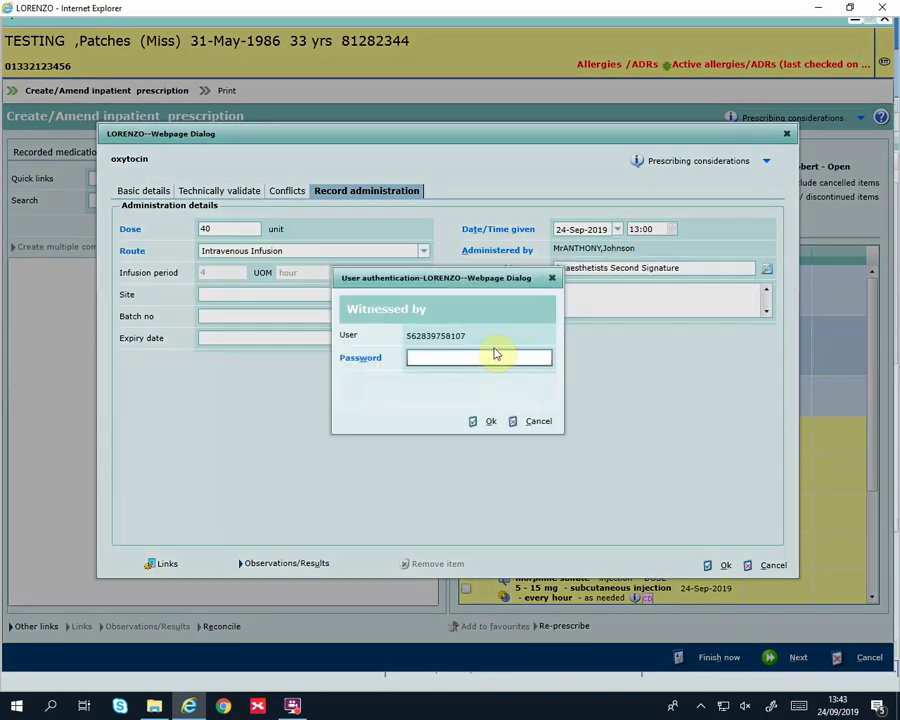
pyautogui.write('••••')
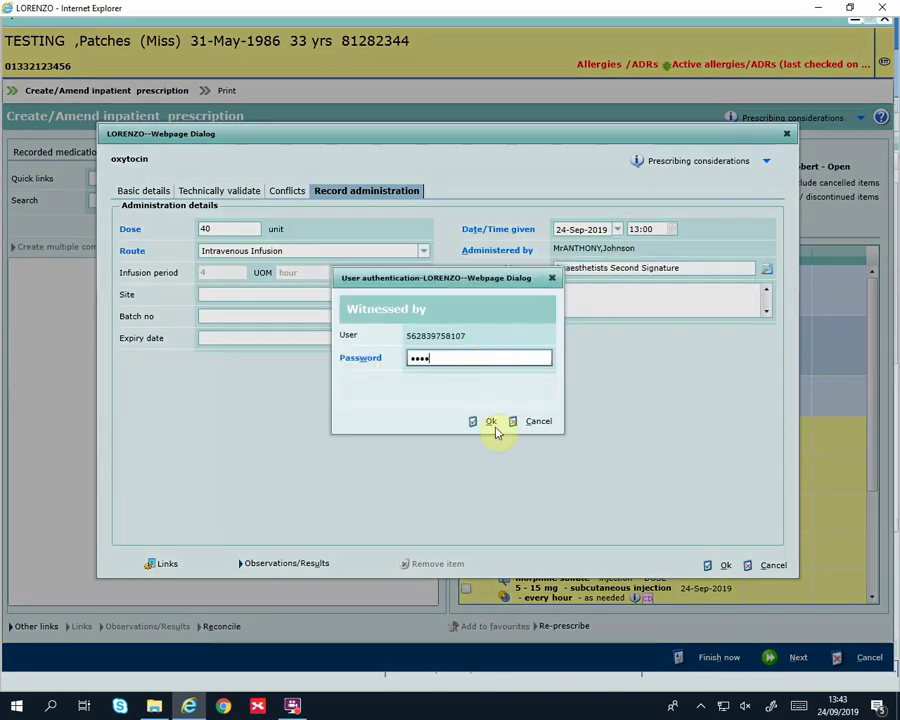
pyautogui.click(485, 423)
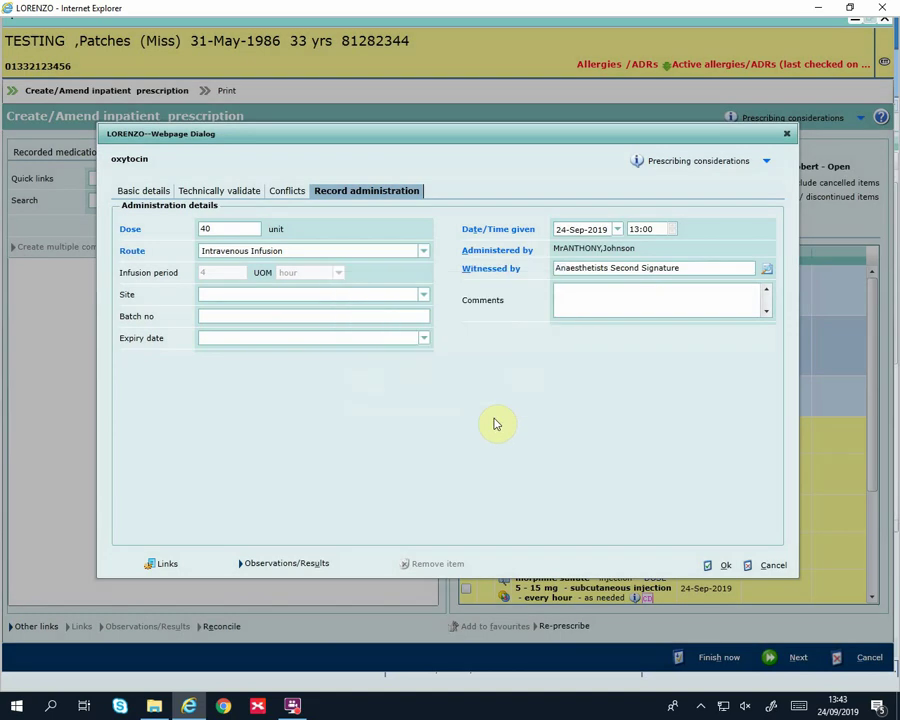
pyautogui.click(708, 564)
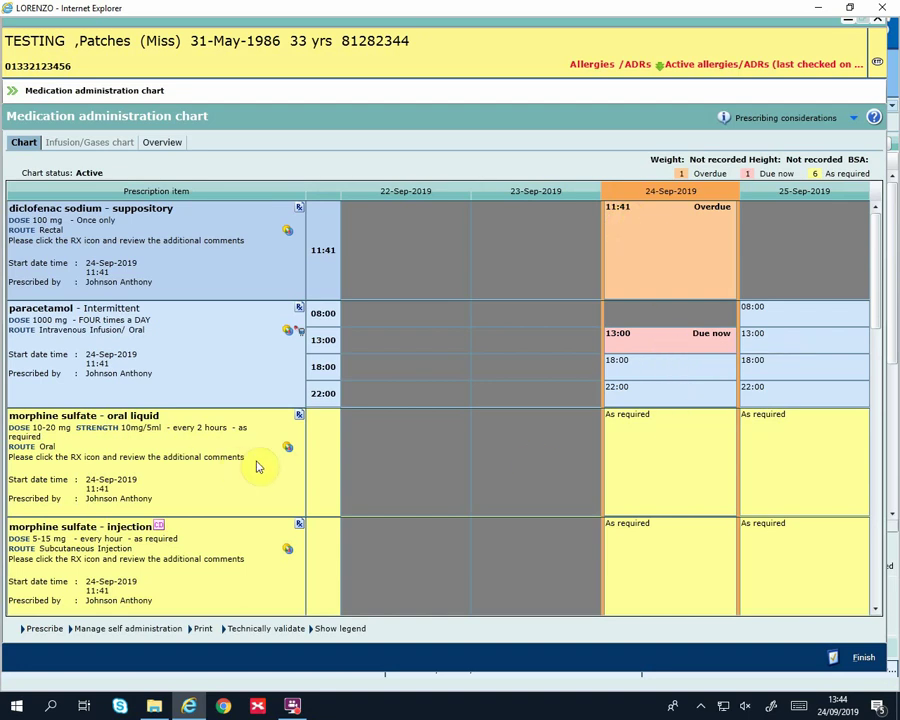
# Review the medication administration chart and record the overdue diclofenac sodium suppository as given, with the hour set to 12
pyautogui.scroll(-5, 311, 460)
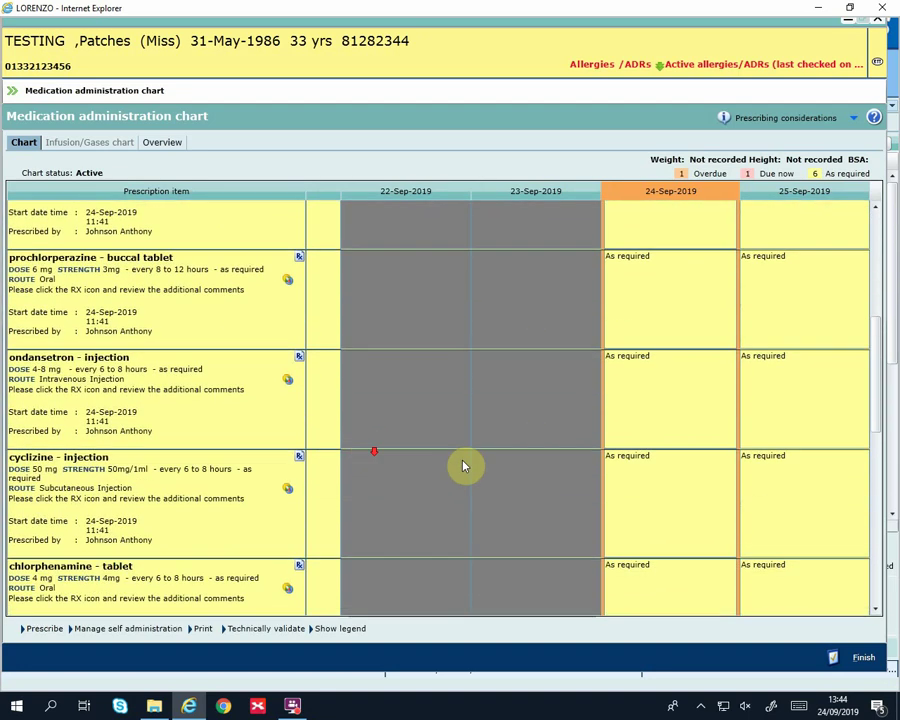
pyautogui.scroll(-8, 463, 466)
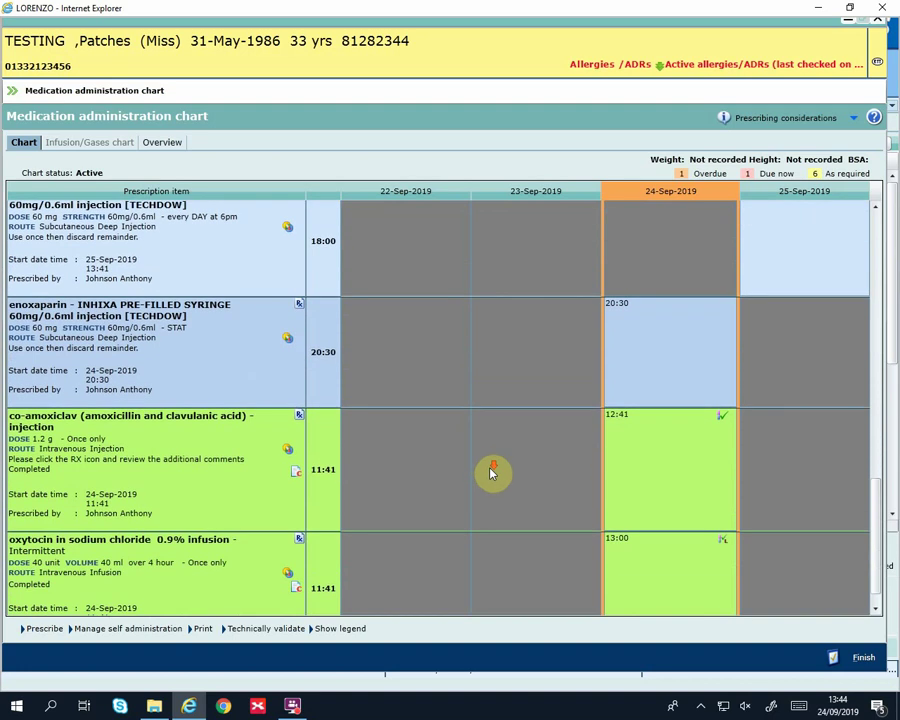
pyautogui.scroll(8, 574, 476)
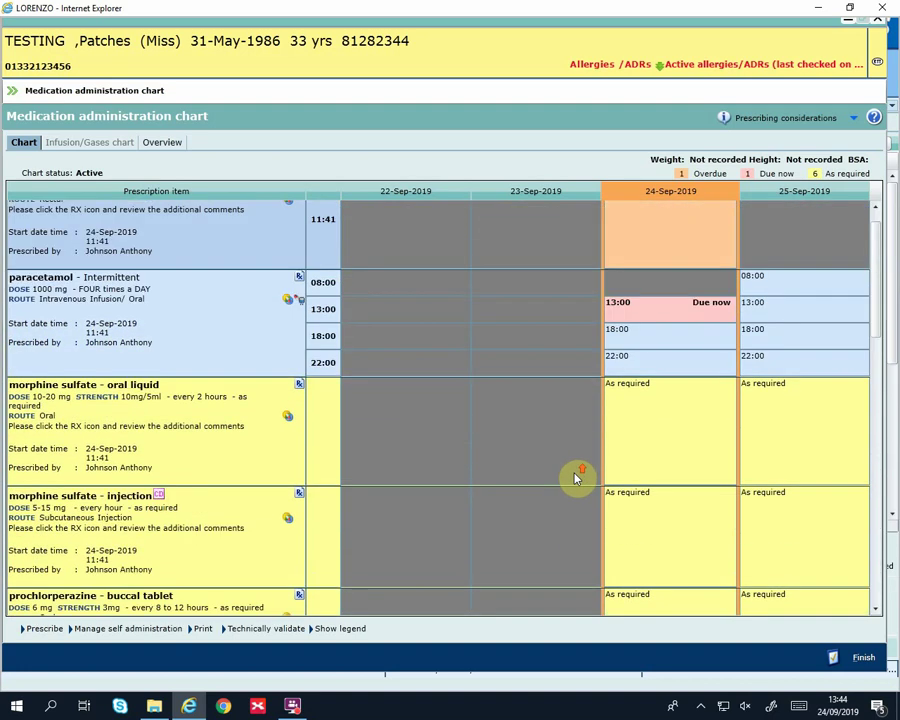
pyautogui.scroll(1, 575, 478)
pyautogui.click(660, 255)
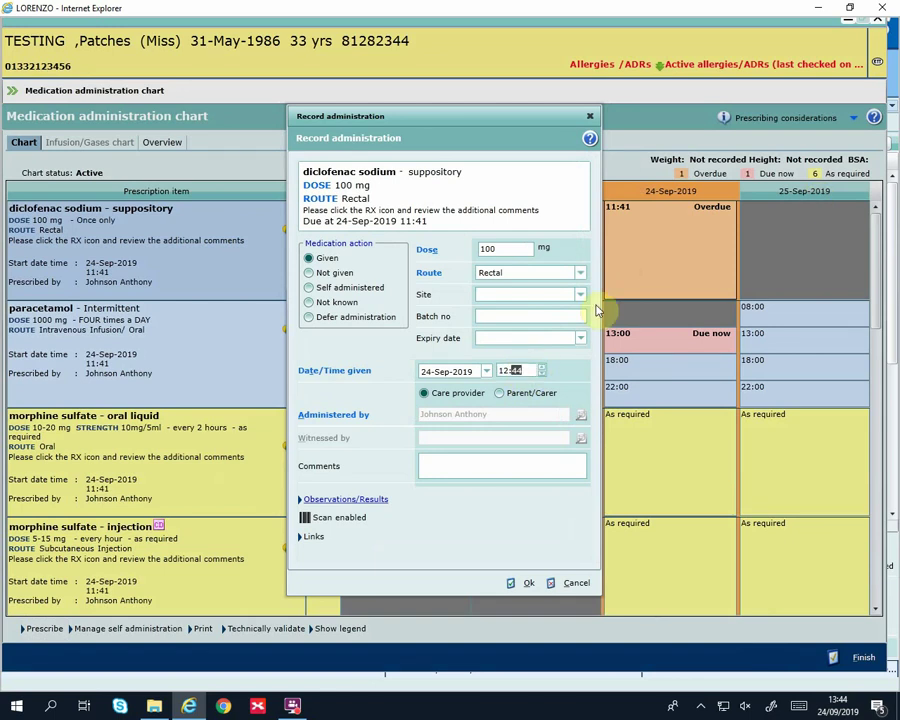
pyautogui.click(527, 583)
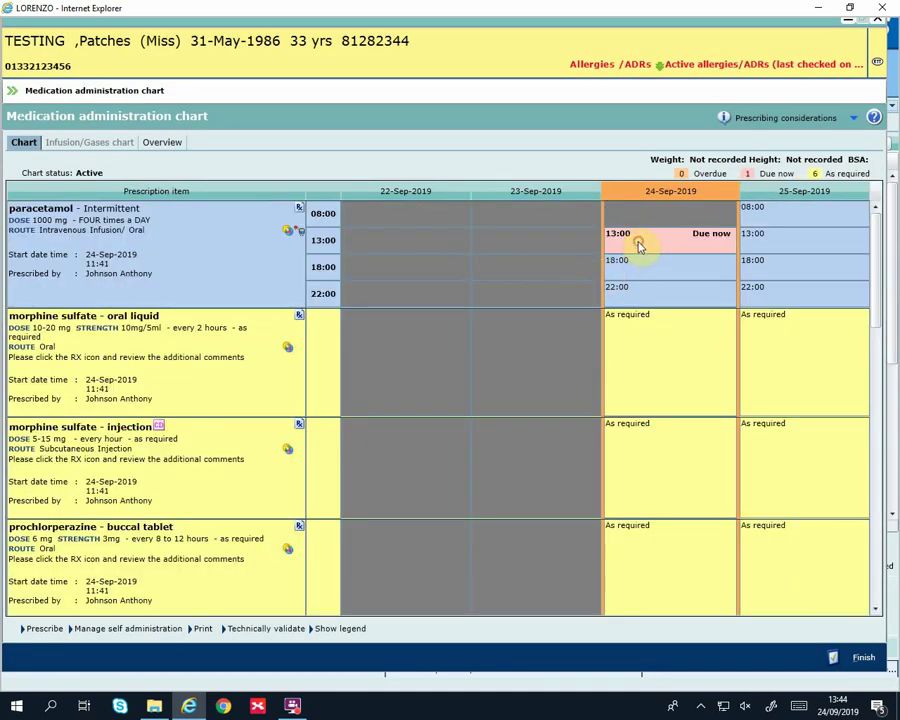
# Record the 13:00 paracetamol dose as not given, with reason Clinical reason and the comment "in theatre"
pyautogui.click(632, 246)
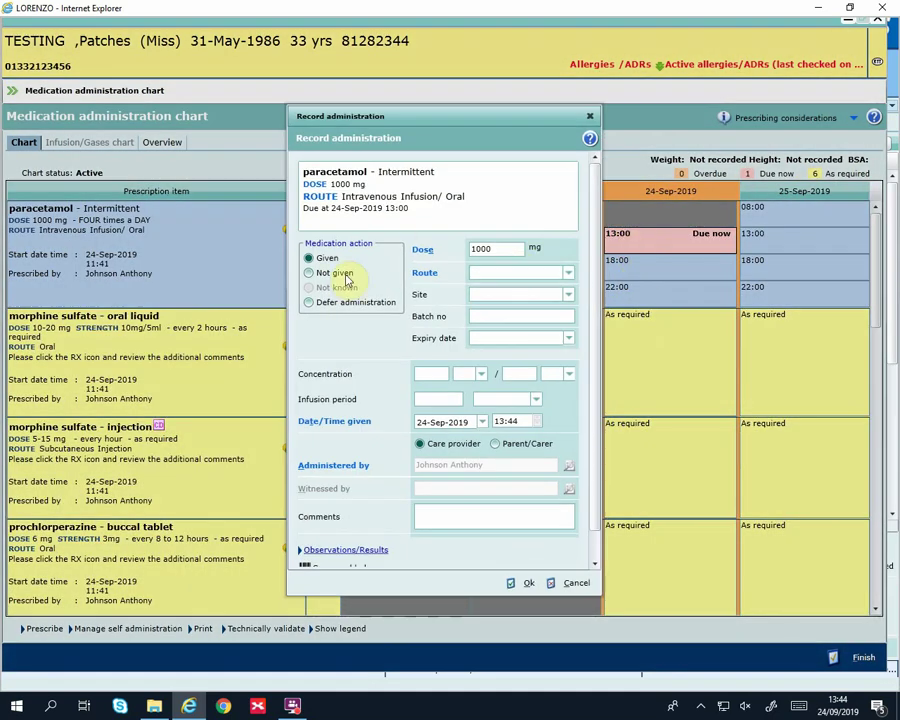
pyautogui.click(346, 276)
pyautogui.click(579, 344)
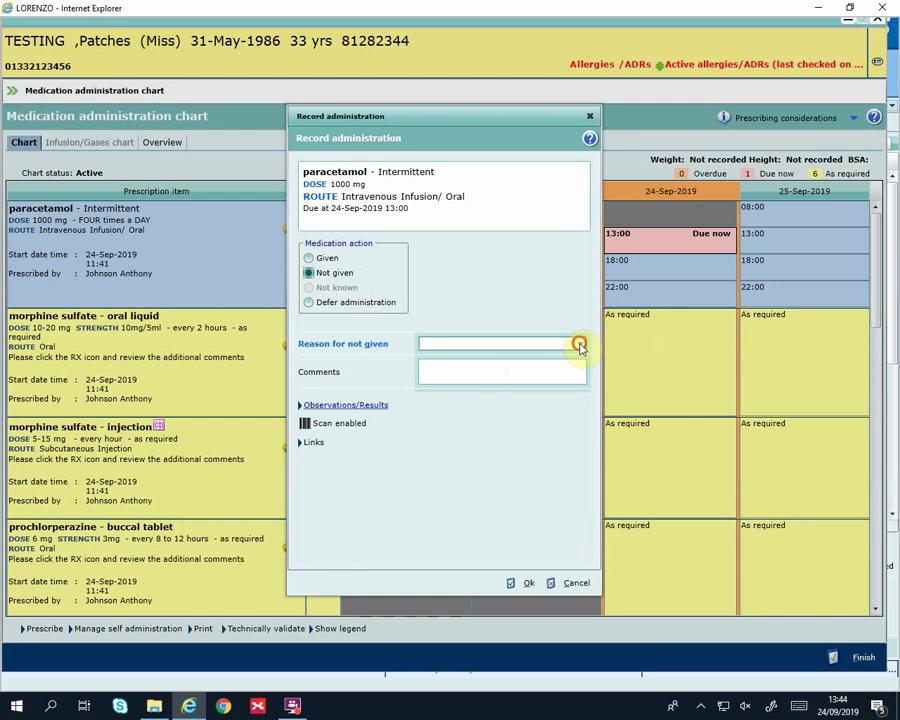
pyautogui.click(475, 473)
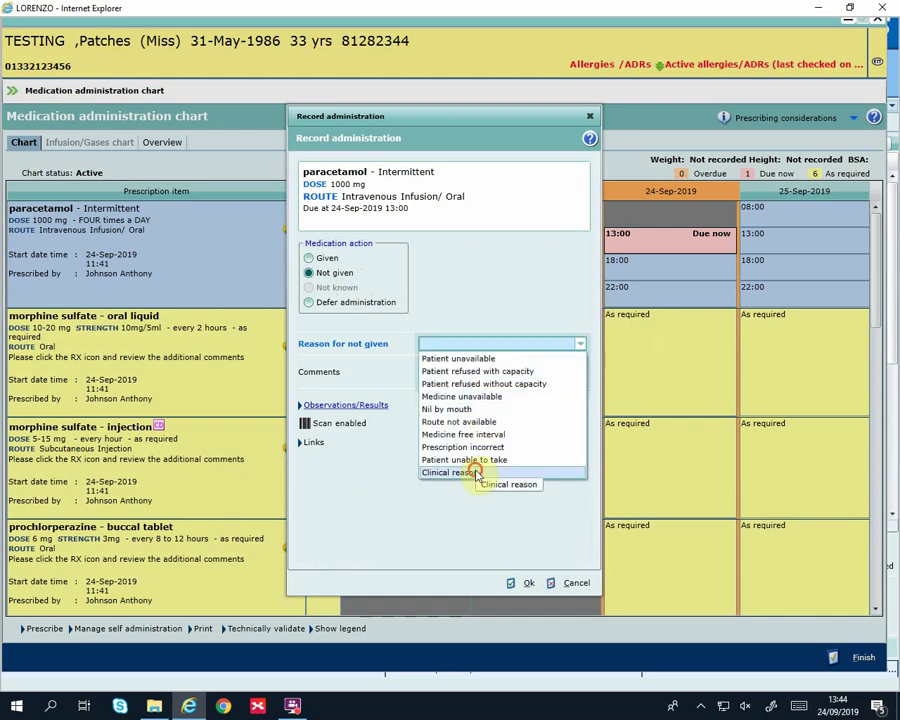
pyautogui.click(489, 368)
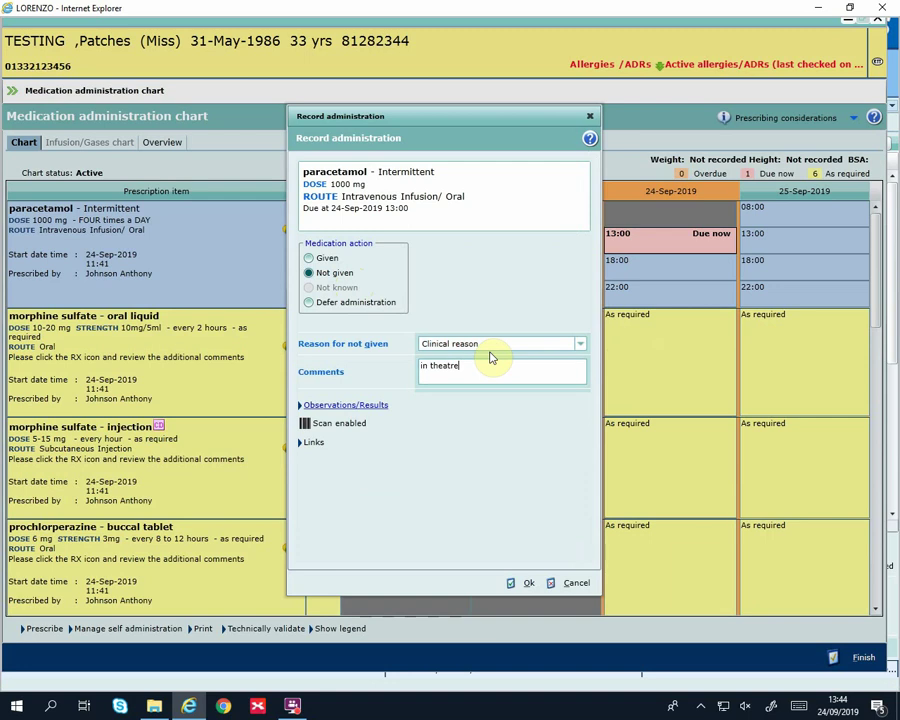
pyautogui.click(521, 582)
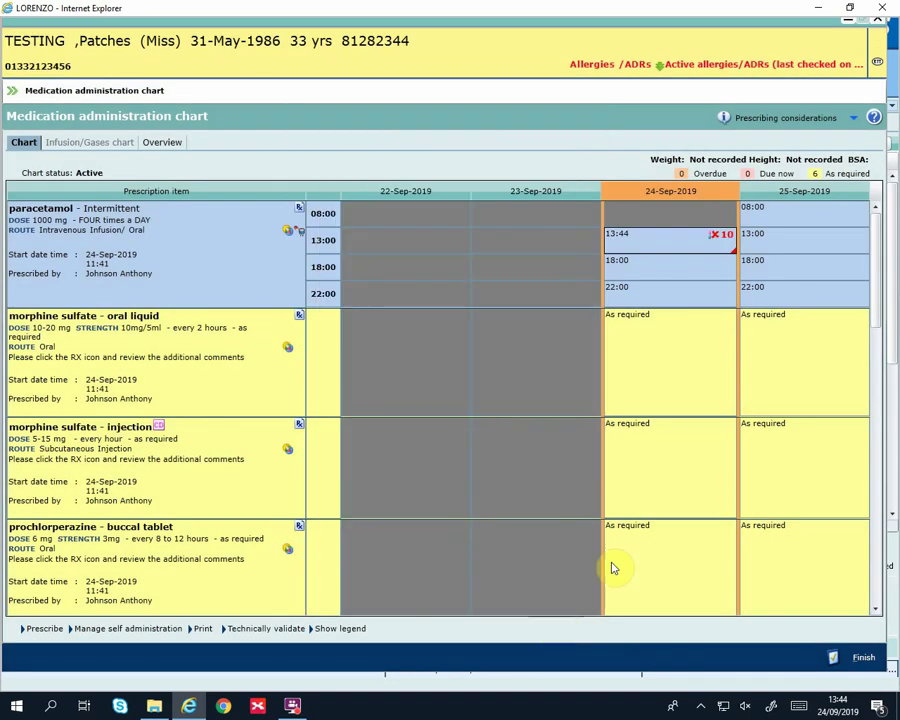
# Start recording a given administration of the as-required morphine sulfate injection for 24-Sep-2019 and set its dose to 10 mg
pyautogui.click(659, 450)
pyautogui.click(579, 295)
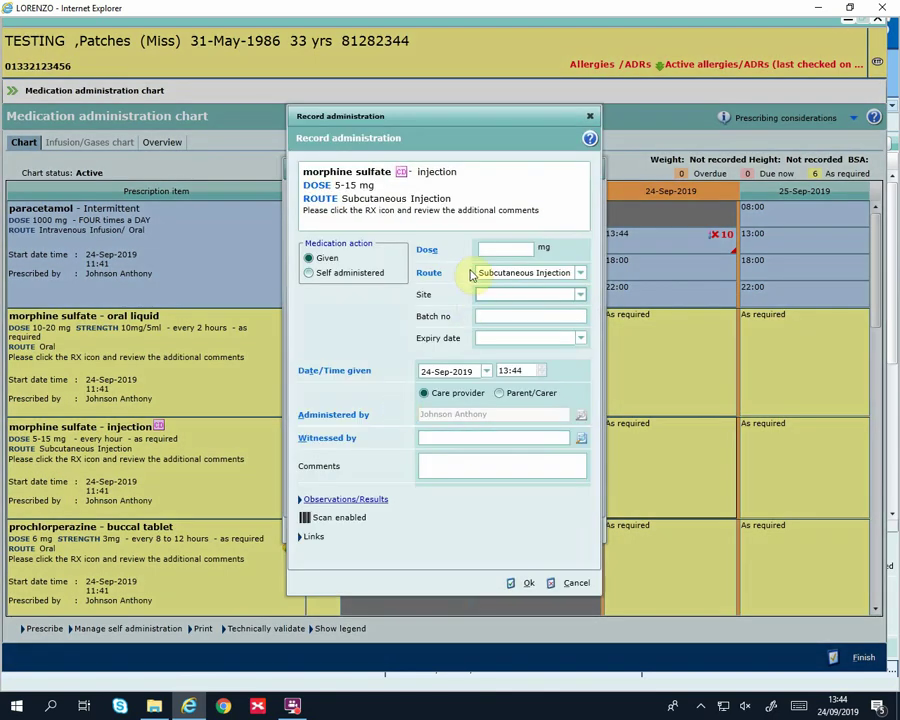
pyautogui.click(497, 249)
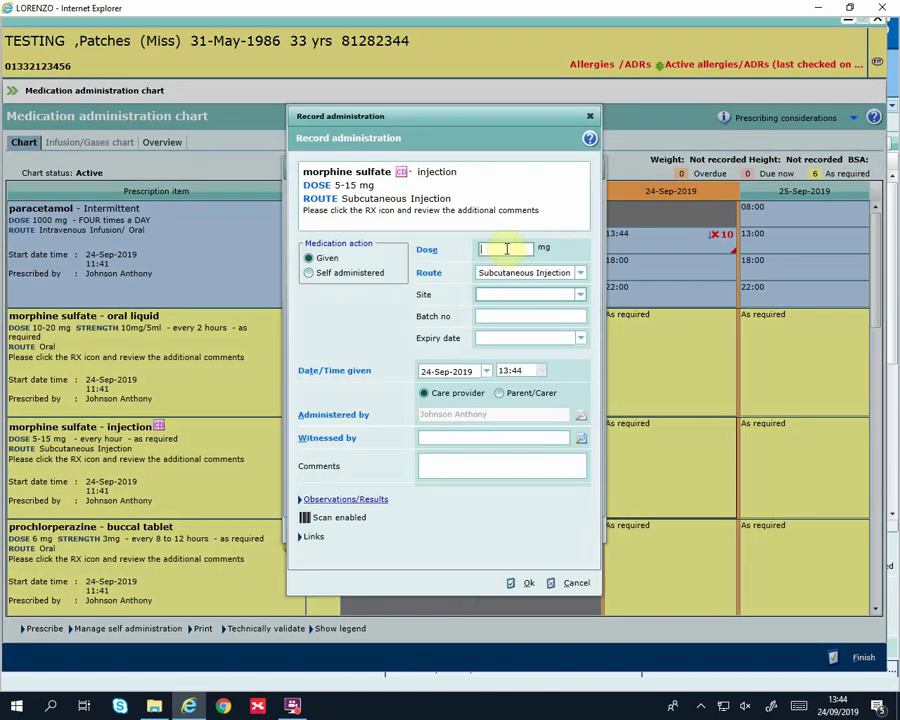
pyautogui.write('10')
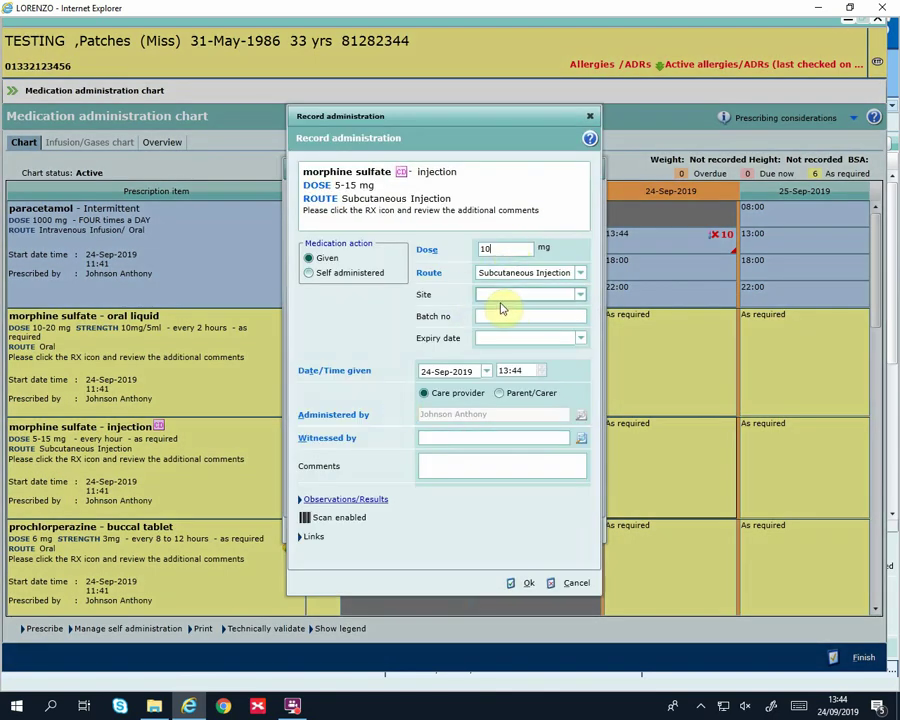
pyautogui.click(508, 371)
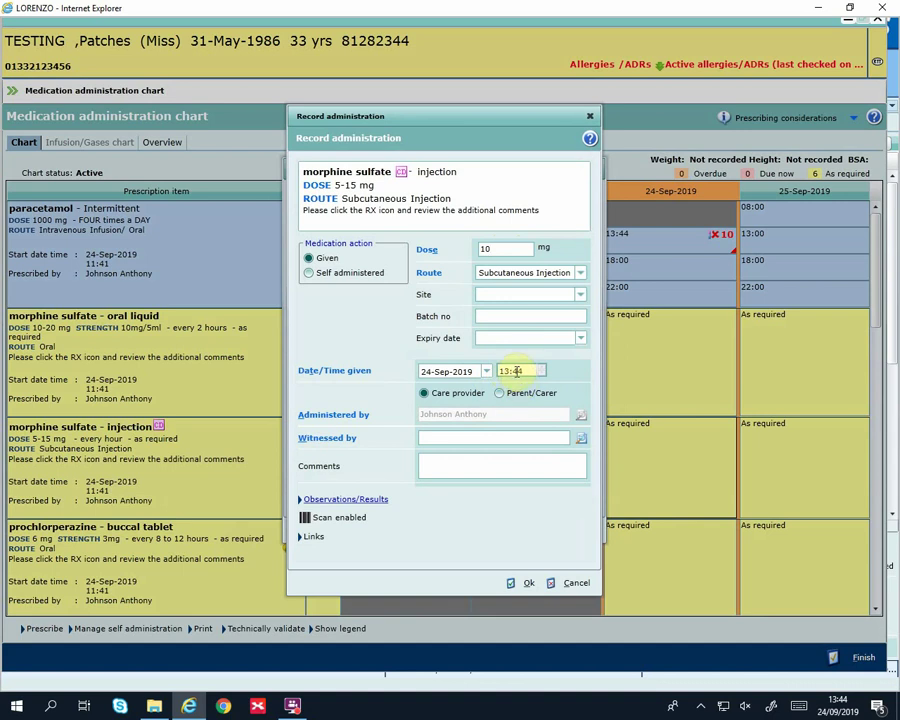
pyautogui.click(520, 583)
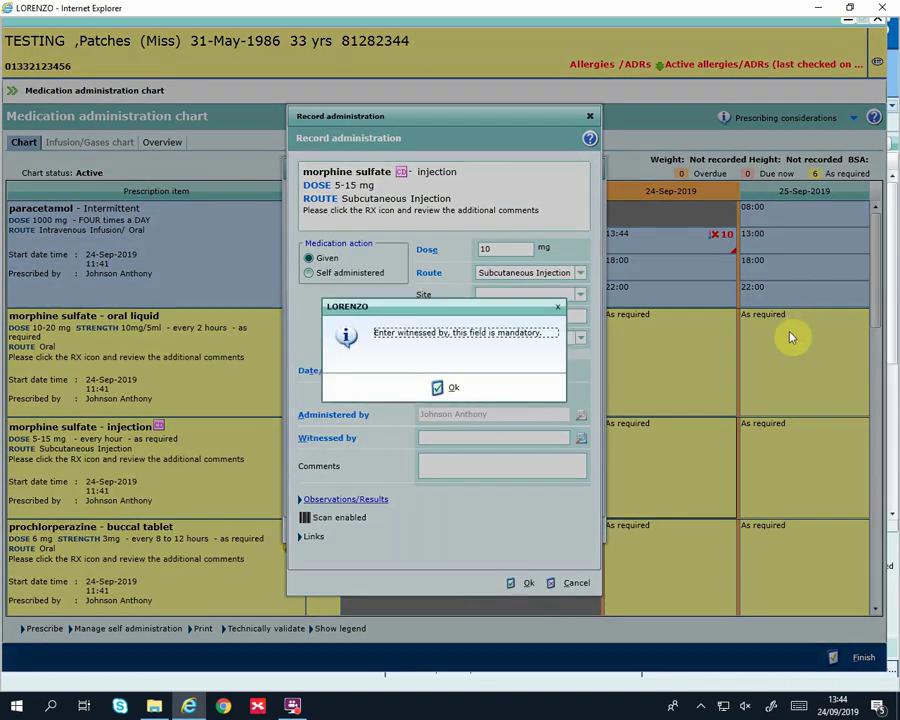
pyautogui.click(449, 388)
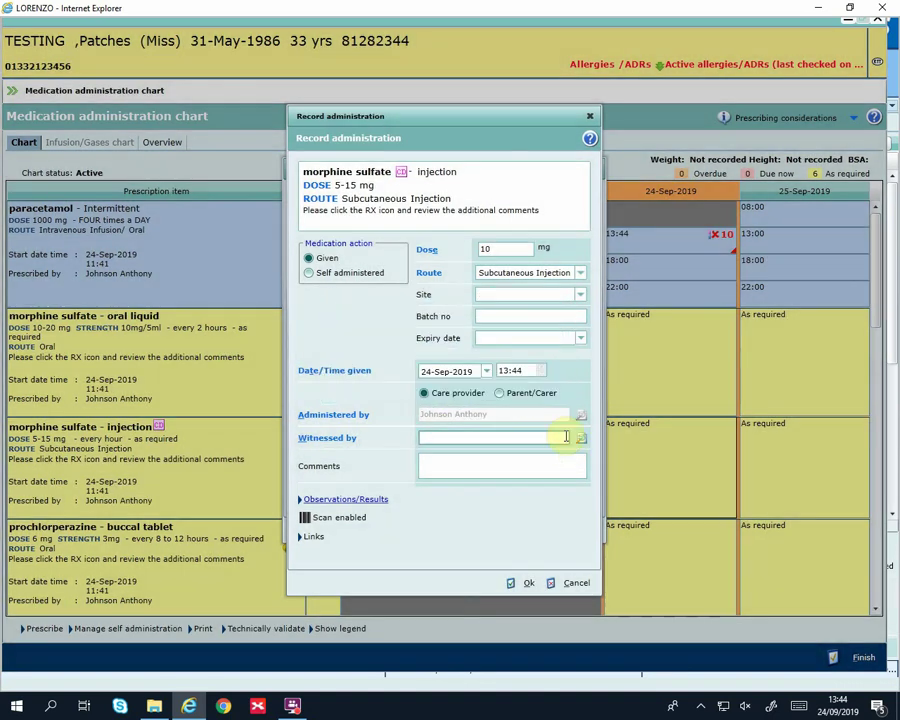
# Set Anaesthetists Second Signature as witness, found with the surname search "anaes%", enter the witness password and save the morphine administration
pyautogui.click(564, 437)
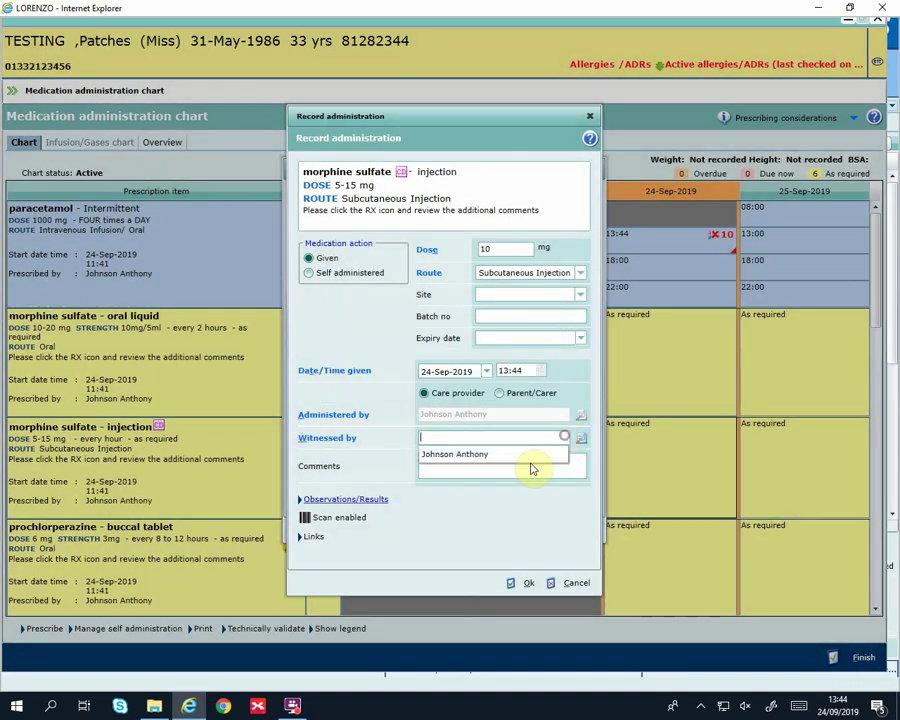
pyautogui.click(582, 441)
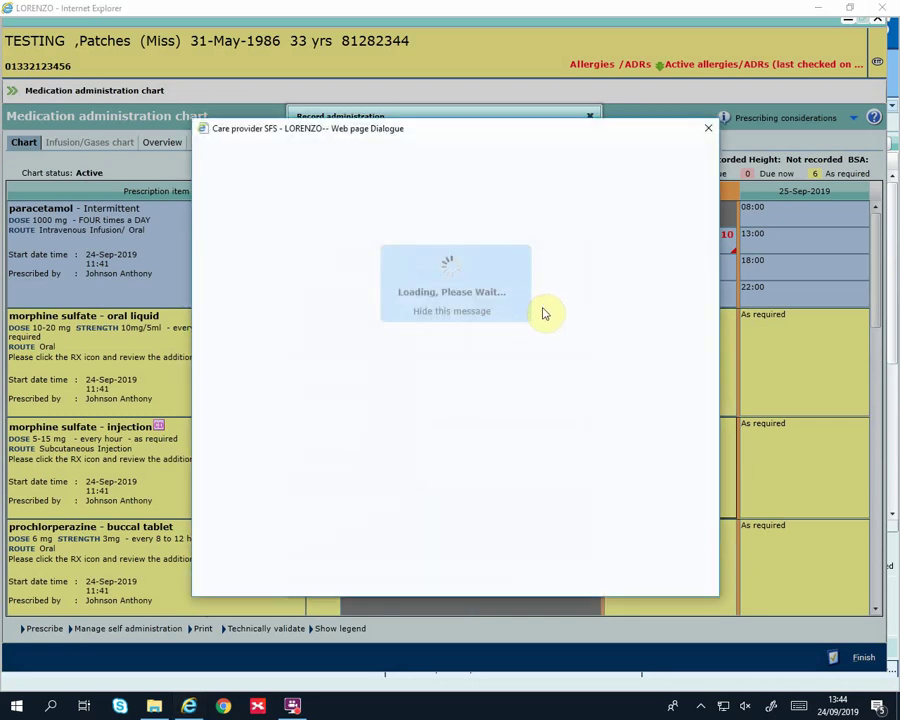
pyautogui.write('anaes%')
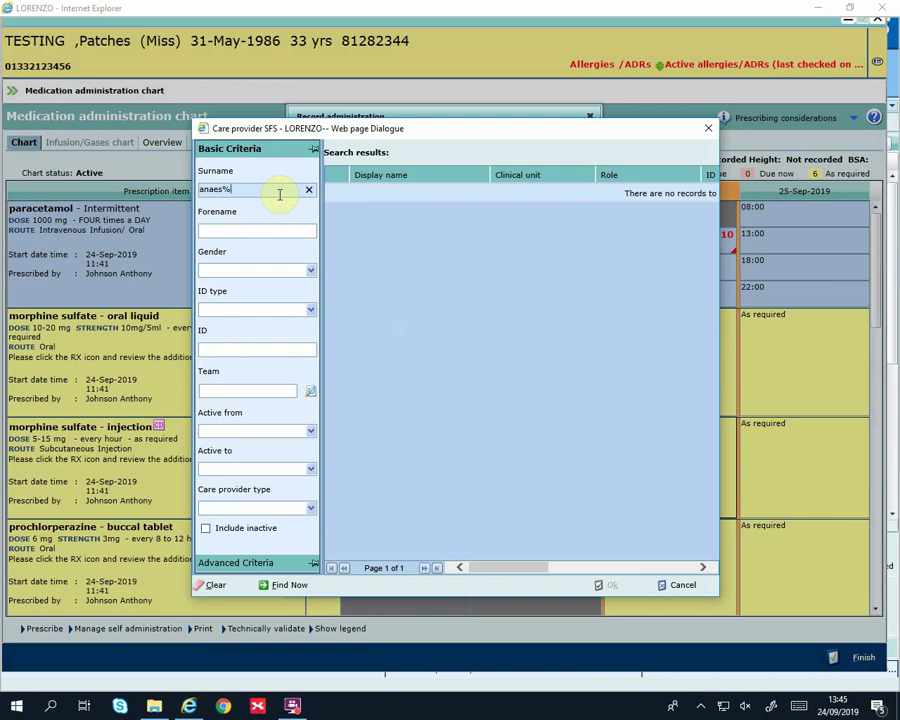
pyautogui.press('Return')
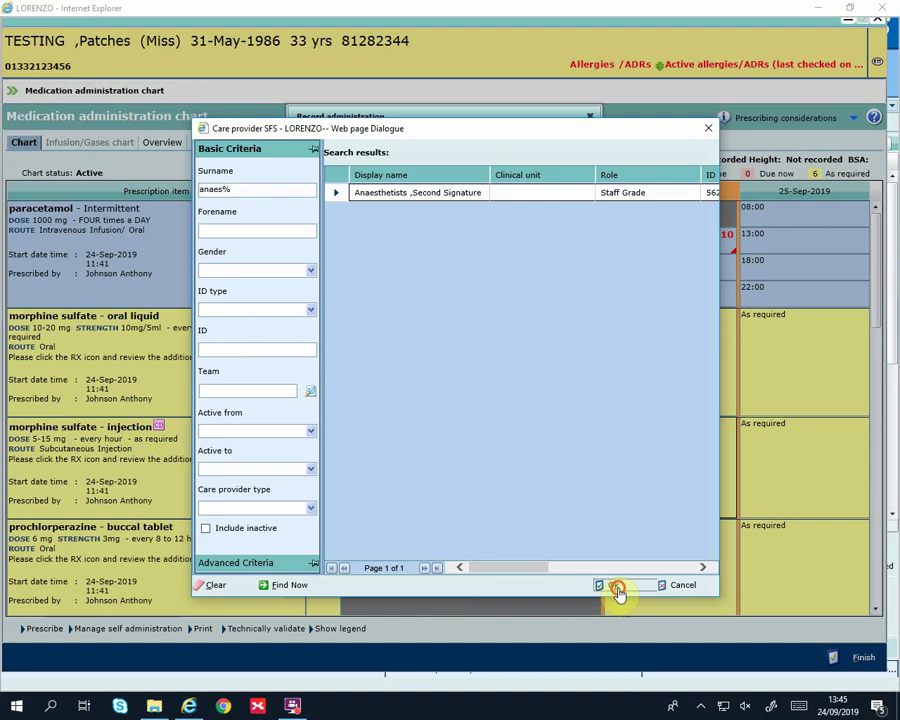
pyautogui.click(612, 585)
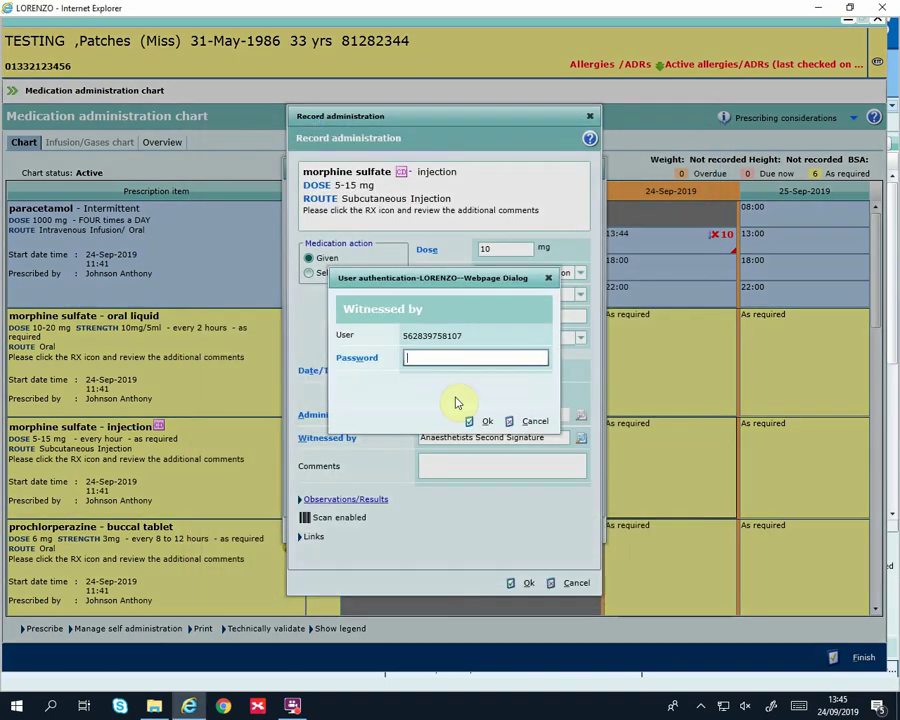
pyautogui.write('****')
pyautogui.click(485, 420)
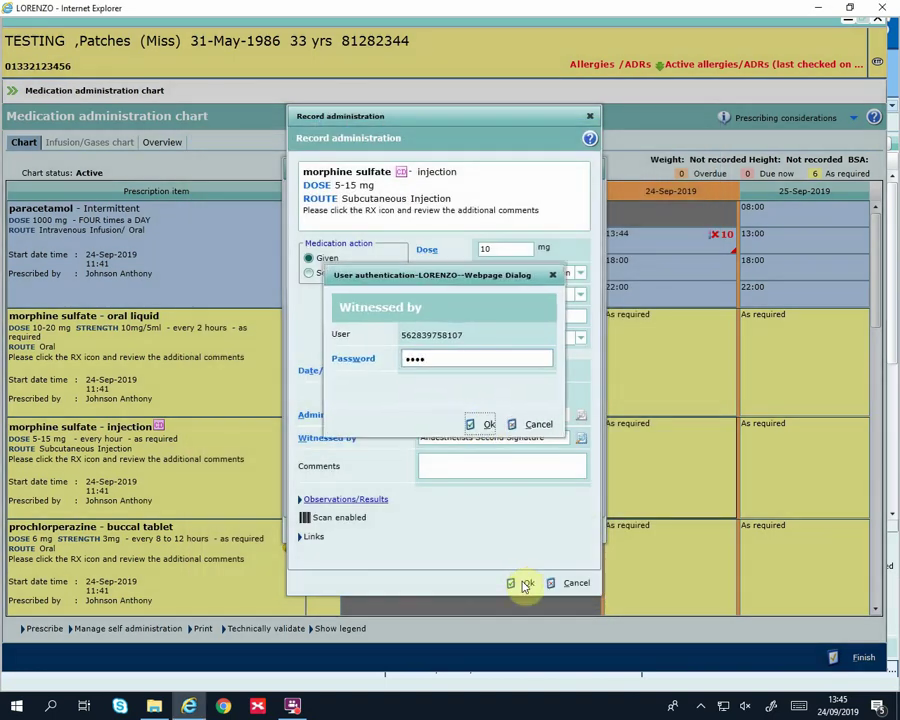
pyautogui.click(527, 585)
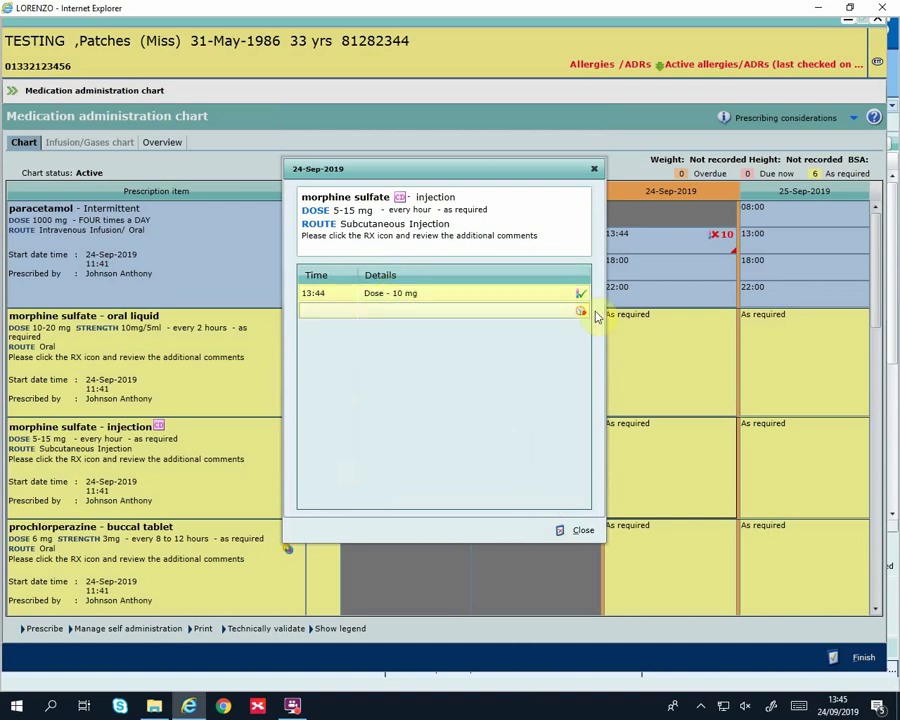
# Try to record another morphine sulfate injection dose on the same day and decline to continue
pyautogui.click(581, 313)
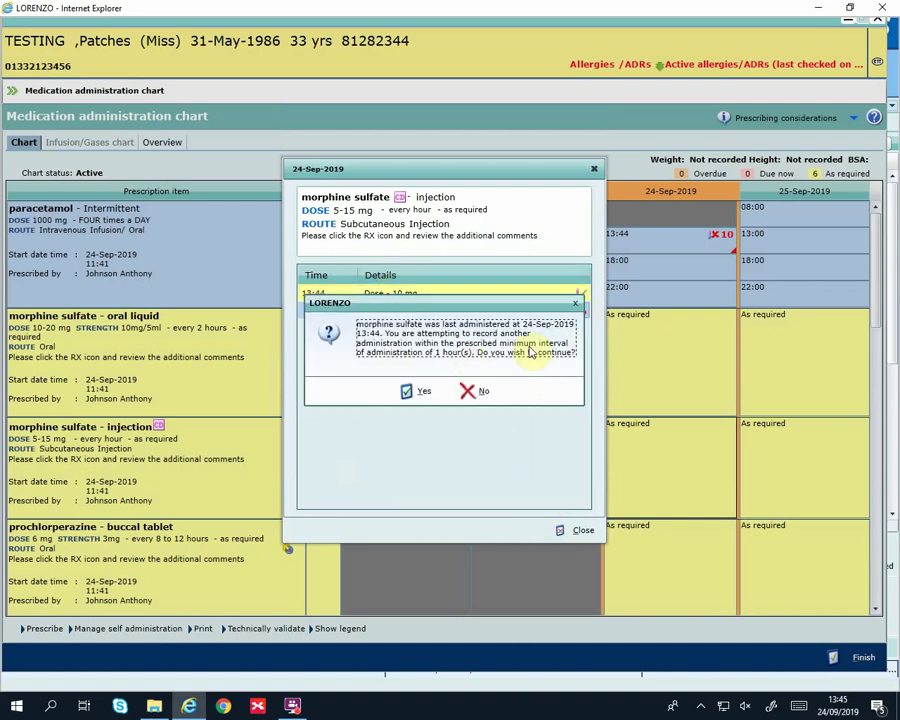
pyautogui.click(479, 396)
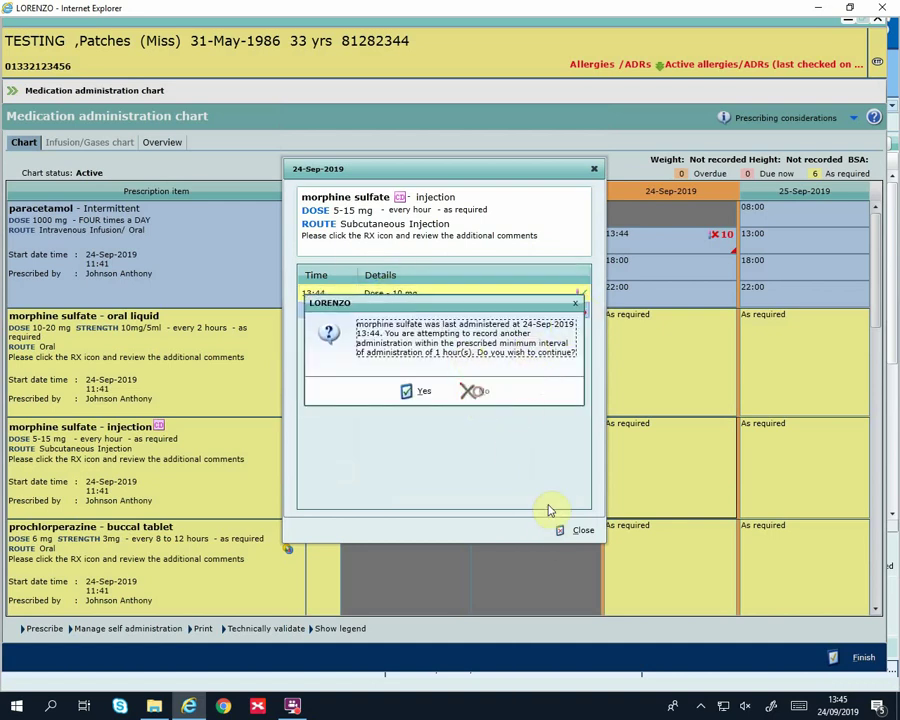
# Close the morphine dose list, review the remaining prescriptions down to the completed once-only items, and finish the medication administration chart
pyautogui.click(578, 531)
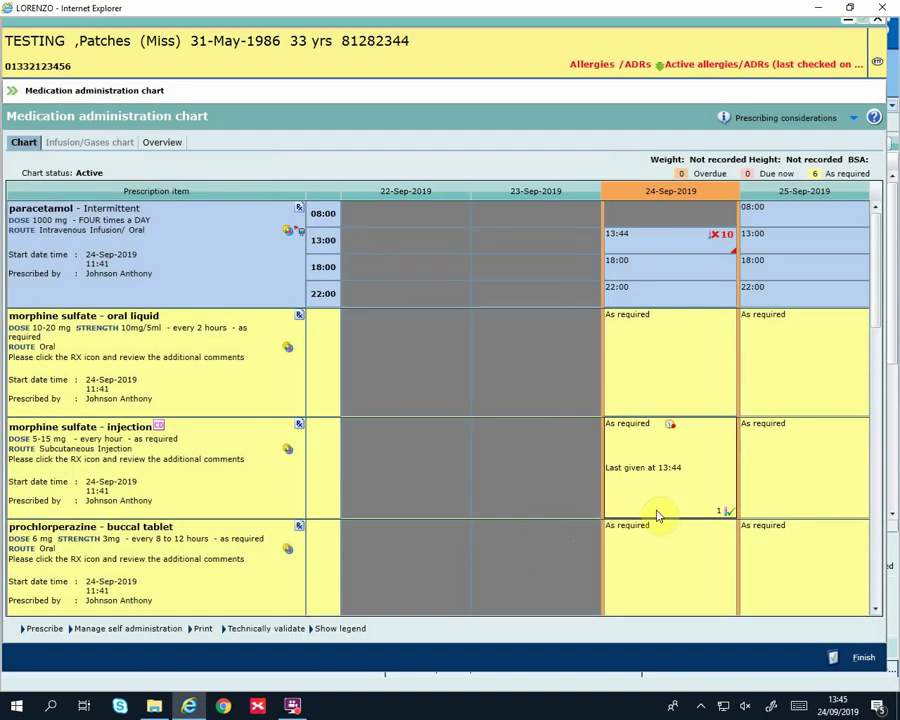
pyautogui.scroll(-5, 712, 492)
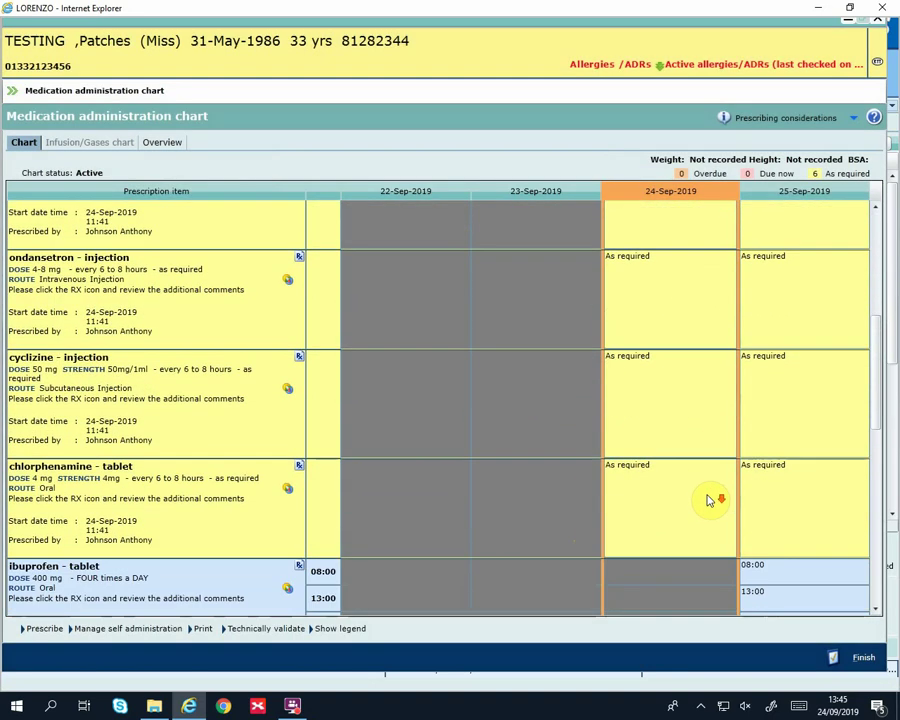
pyautogui.scroll(-5, 708, 497)
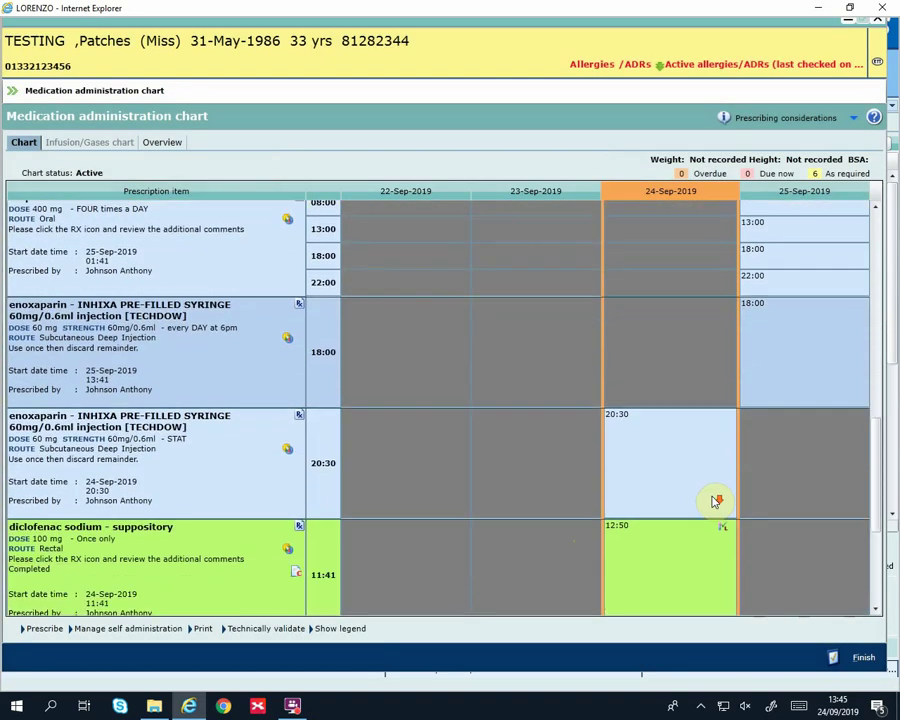
pyautogui.scroll(-1, 713, 501)
pyautogui.scroll(-4, 713, 501)
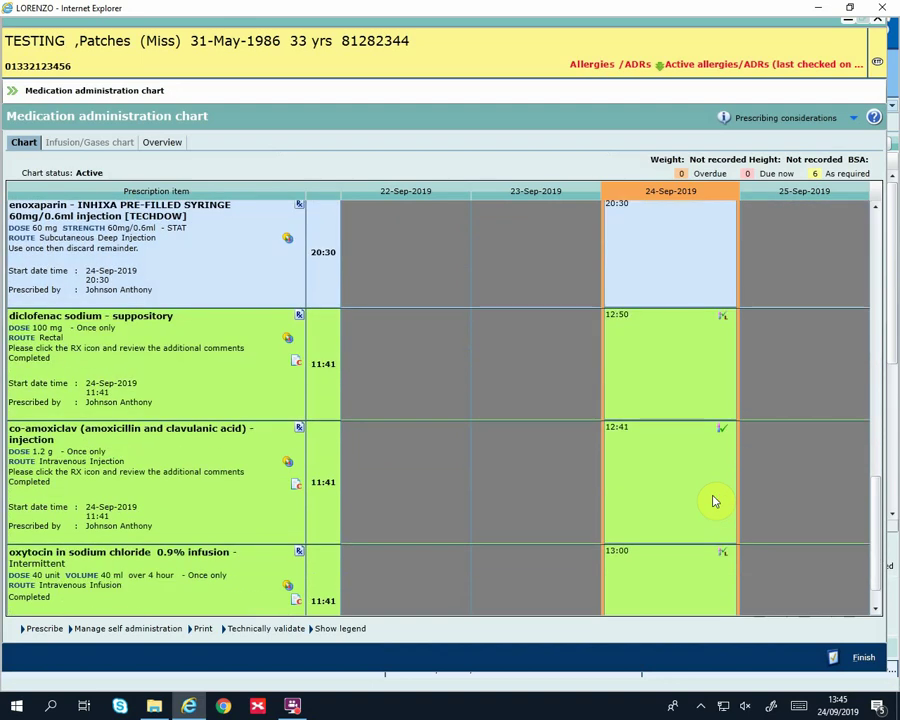
pyautogui.click(862, 658)
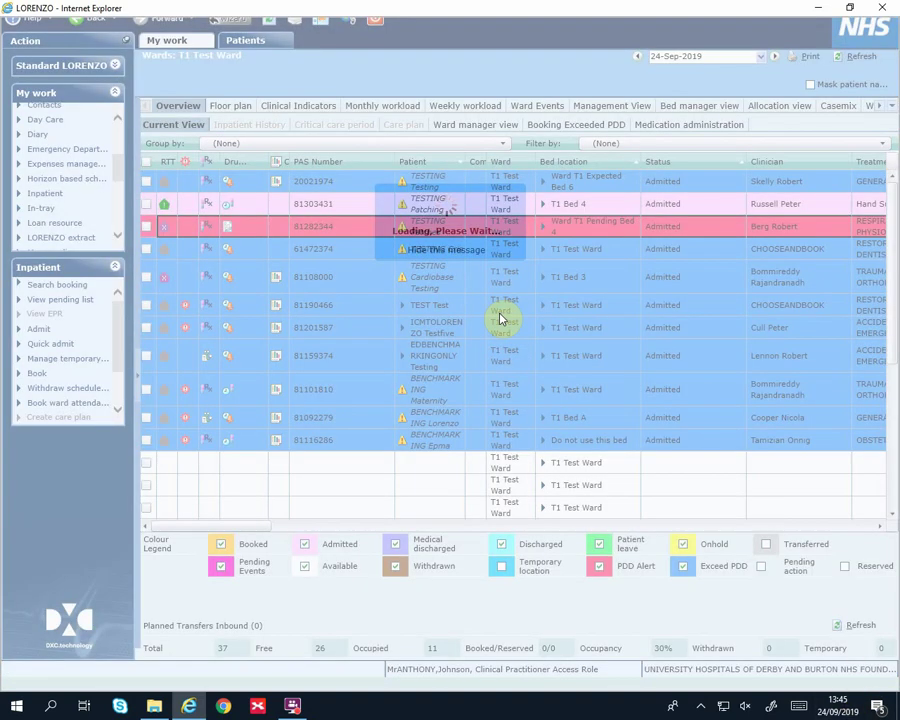